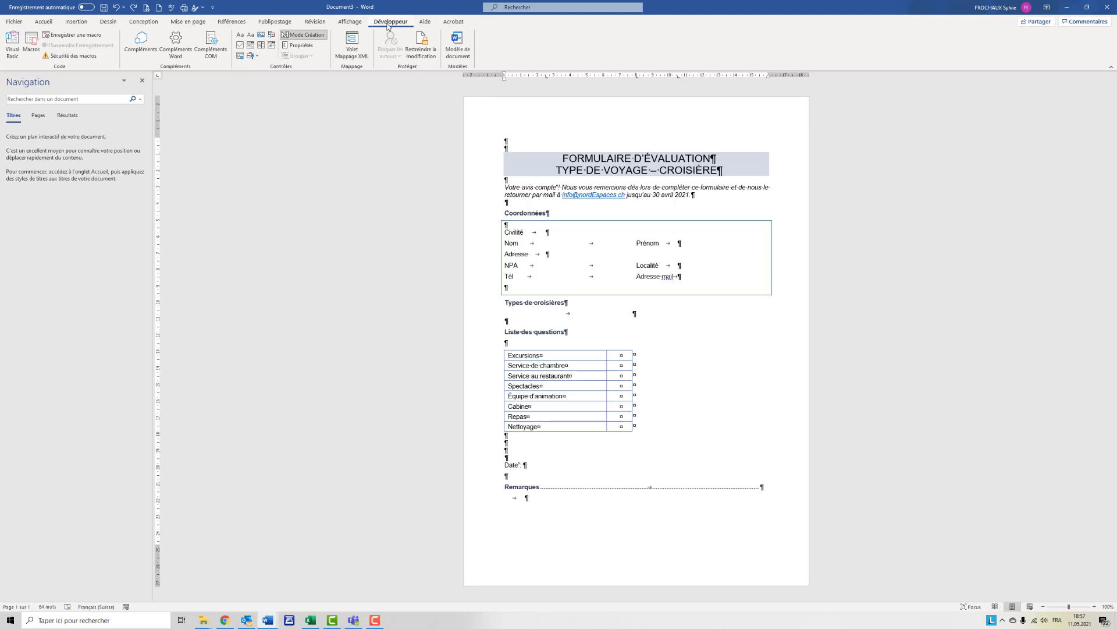
- Check in the ribbon customization options that the Développeur tab is enabled among the main tabs, and confirm
{"action": "left_click", "coordinate": [213, 8]}
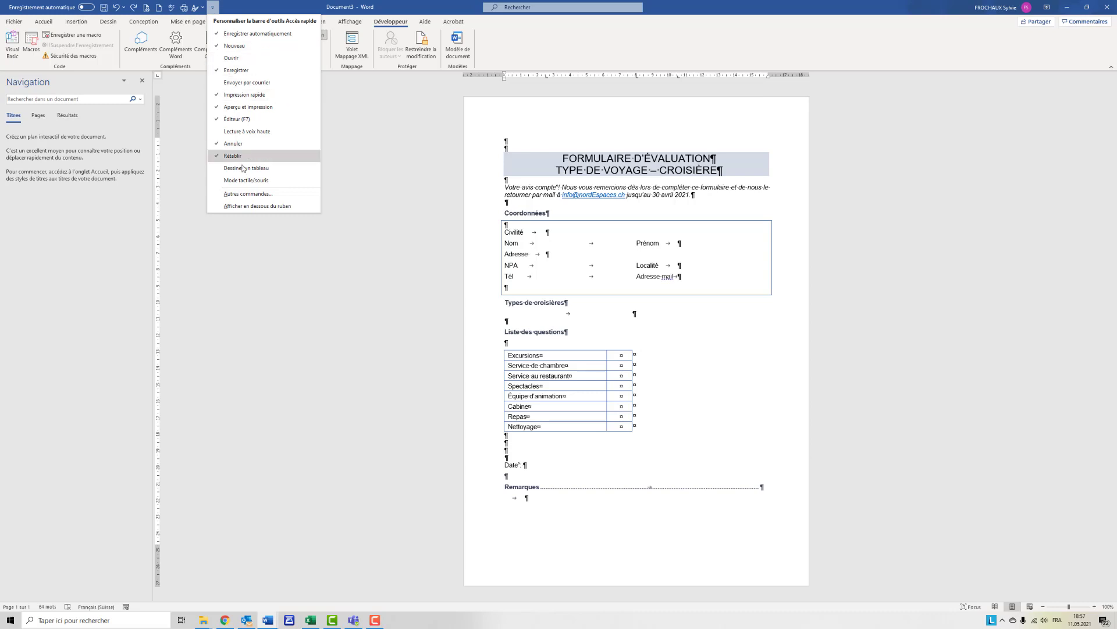
{"action": "left_click", "coordinate": [245, 195]}
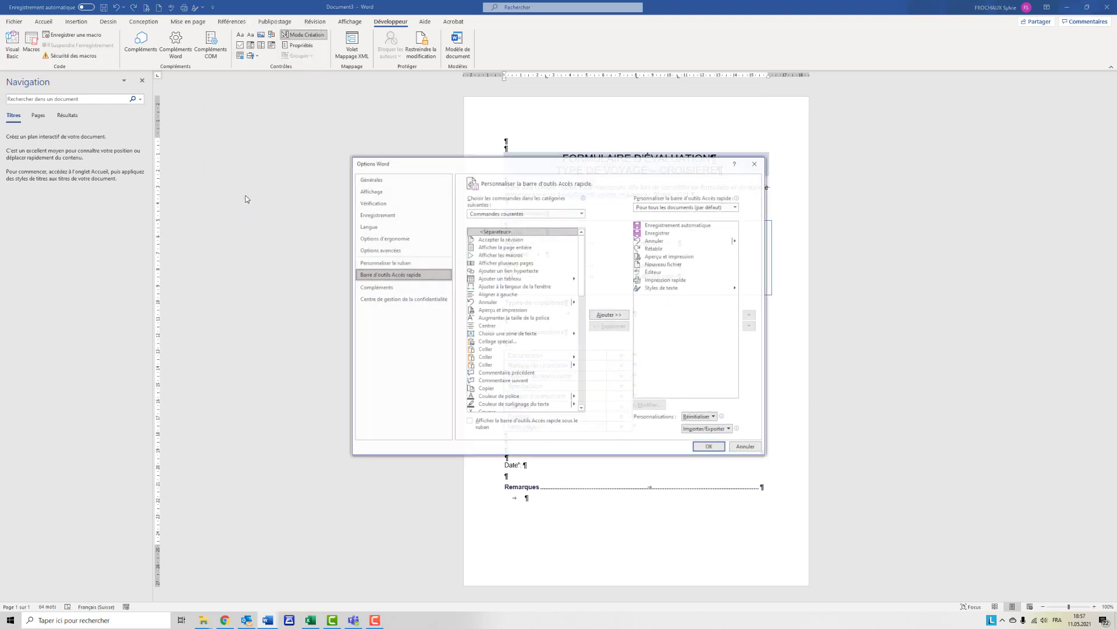
{"action": "left_click_drag", "start_coordinate": [468, 167], "coordinate": [215, 106]}
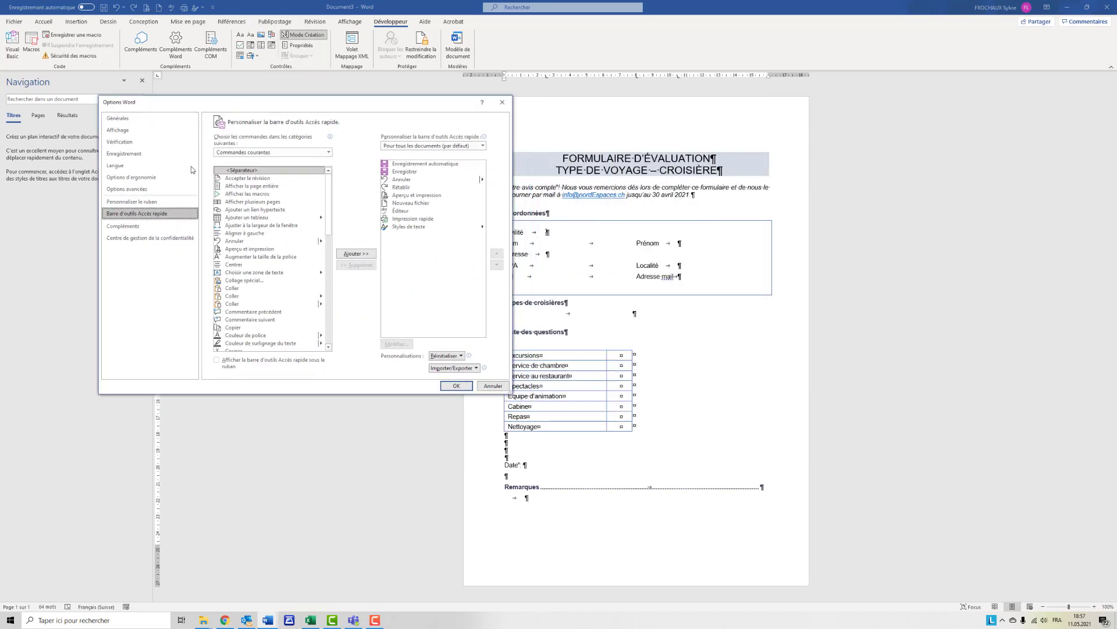
{"action": "left_click", "coordinate": [141, 204]}
{"action": "left_click", "coordinate": [375, 279]}
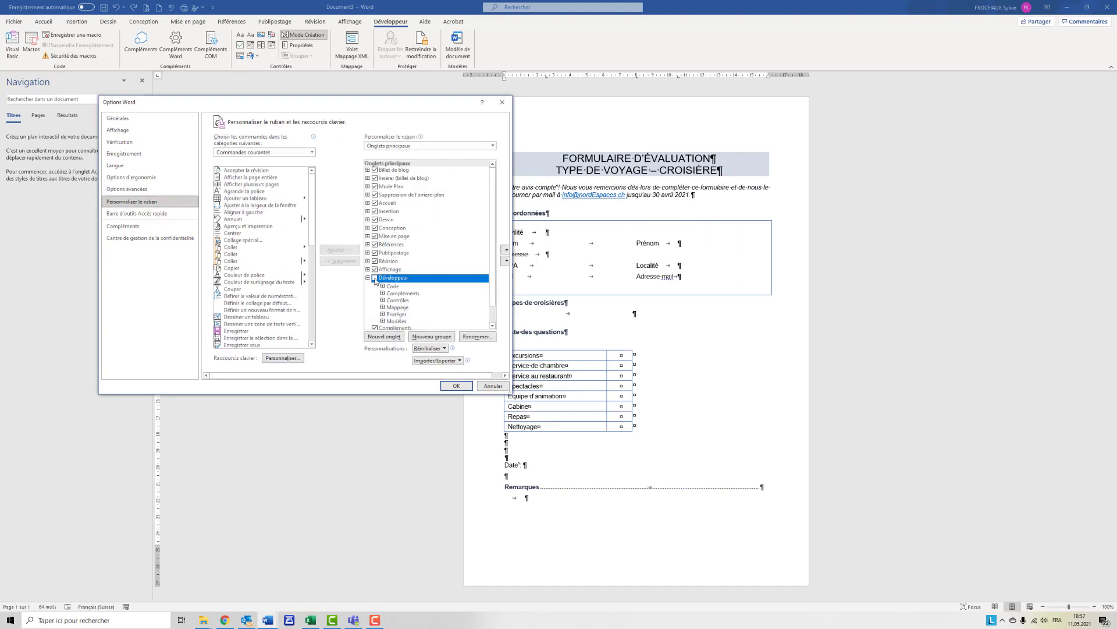
{"action": "left_click", "coordinate": [456, 386]}
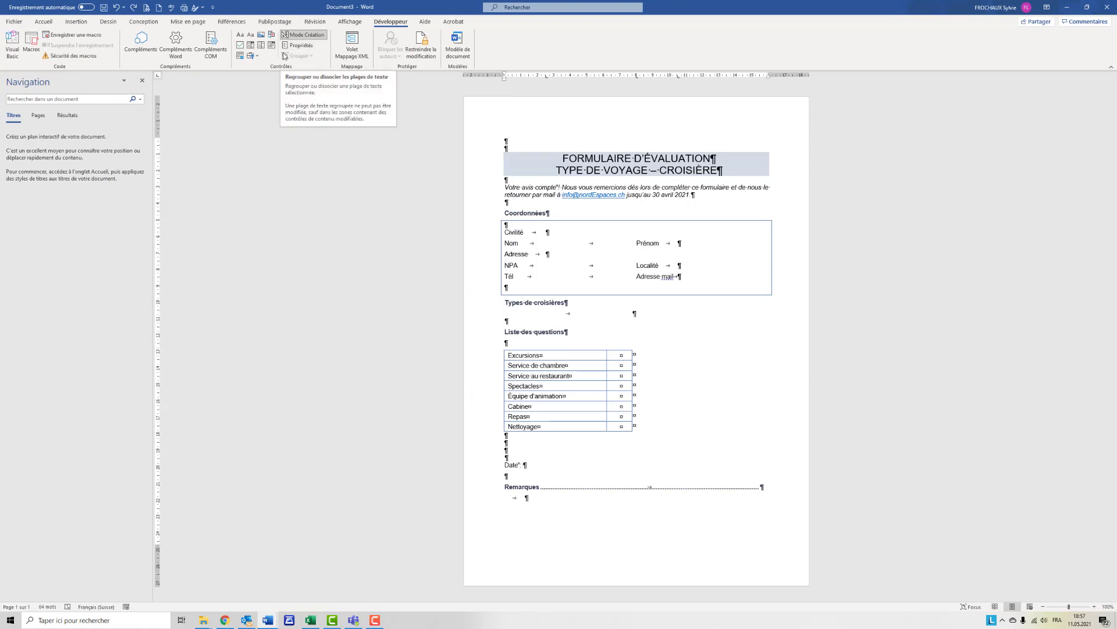
{"action": "left_click", "coordinate": [252, 56]}
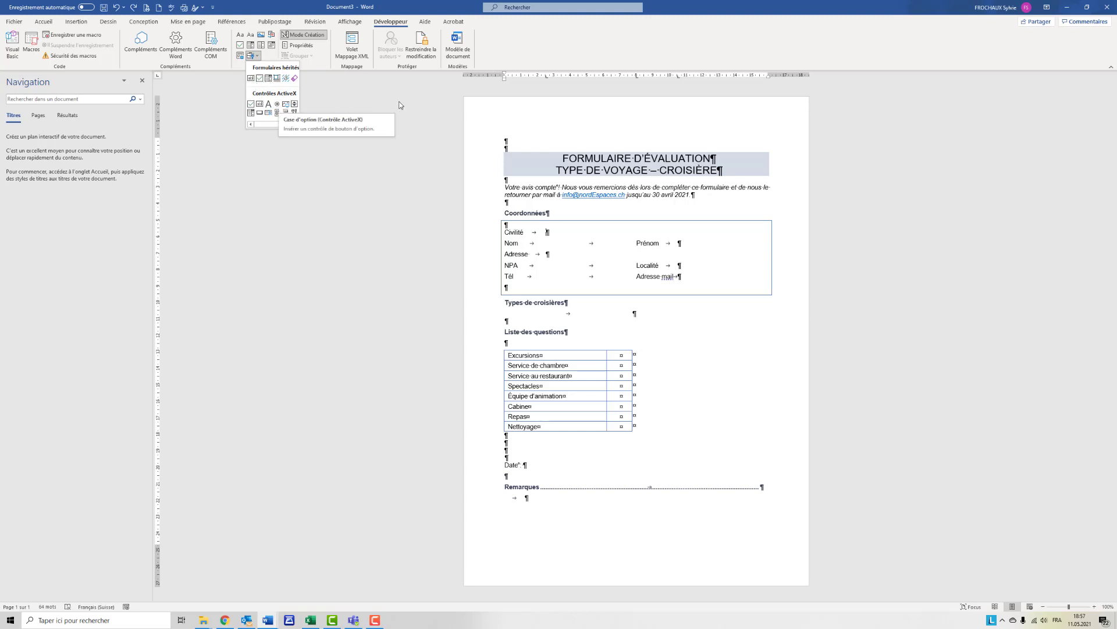
{"action": "left_click", "coordinate": [547, 181]}
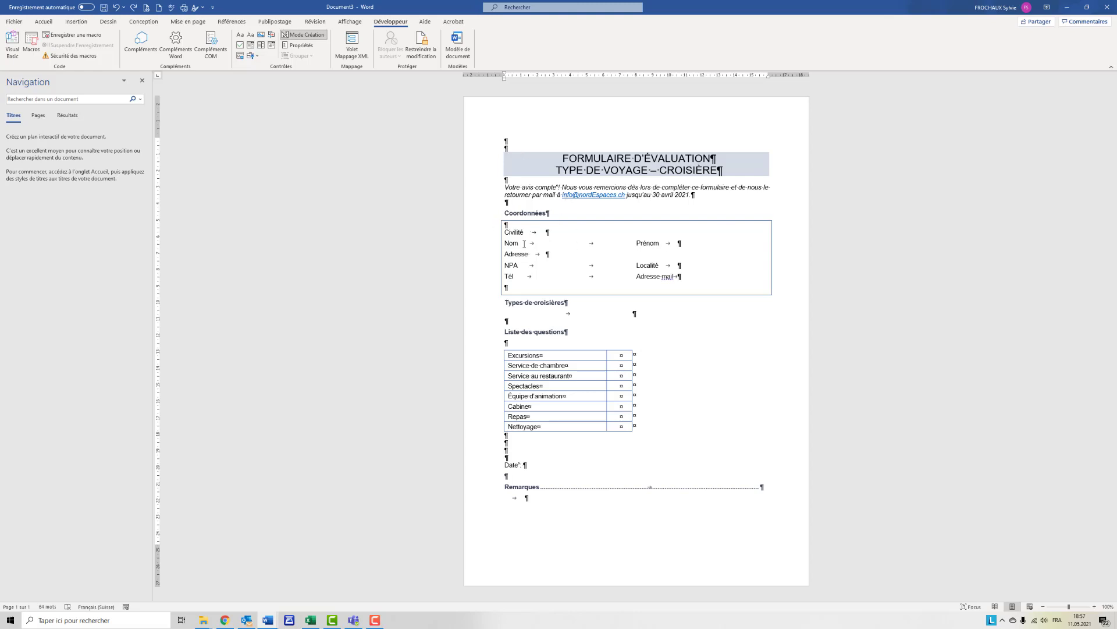
- Insert a legacy drop-down form field after Civilité and give it the list items Madame and Monsieur
{"action": "left_click", "coordinate": [648, 233]}
{"action": "left_click", "coordinate": [258, 56]}
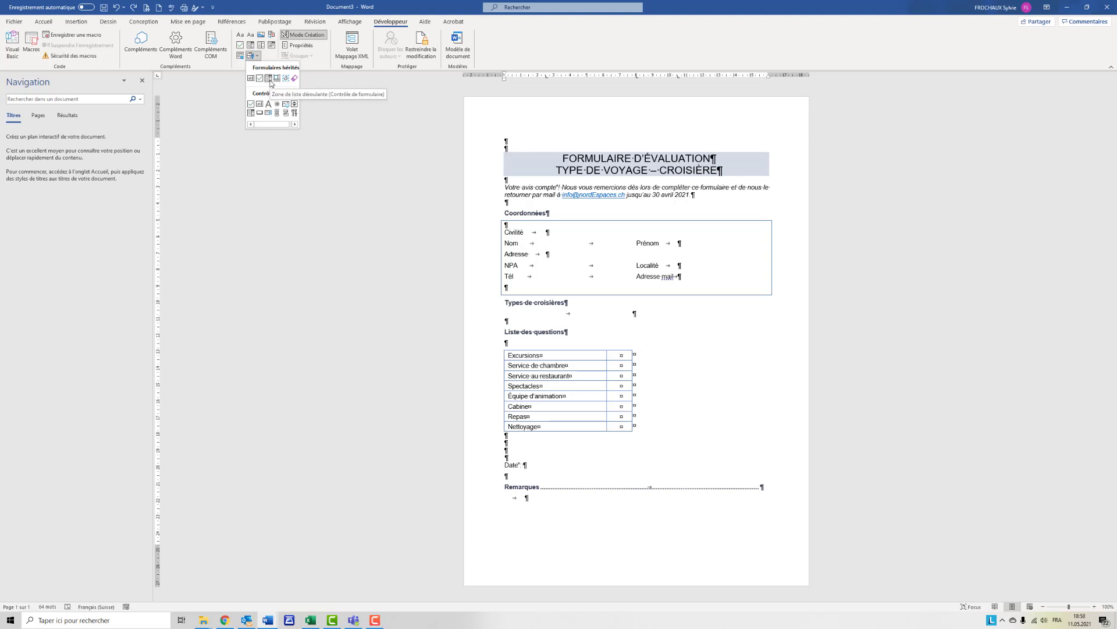
{"action": "left_click", "coordinate": [269, 78]}
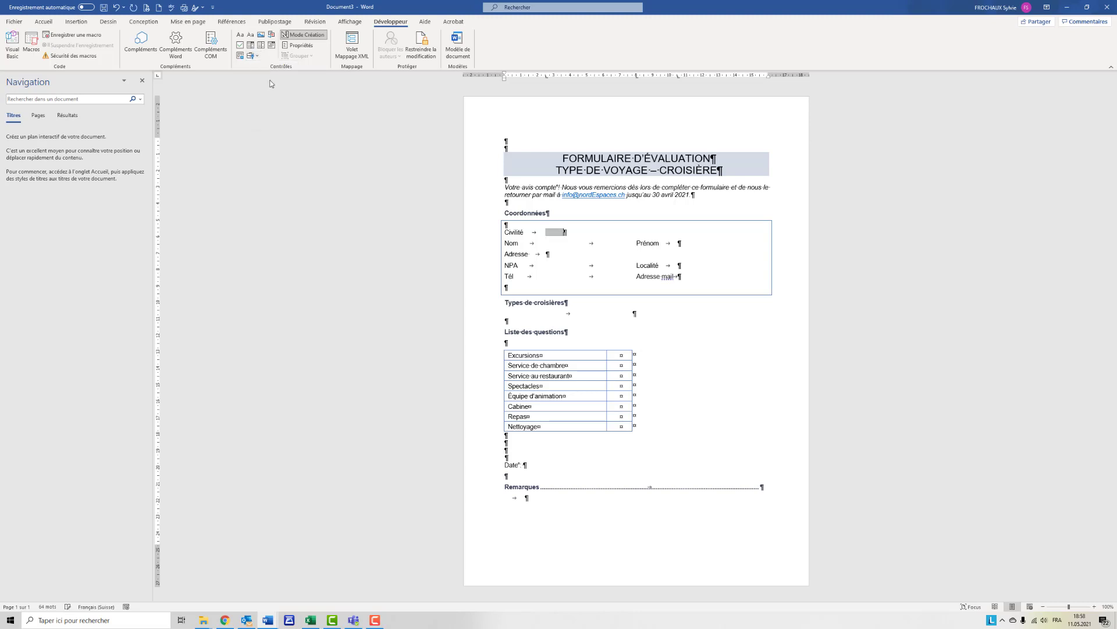
{"action": "double_click", "coordinate": [553, 232]}
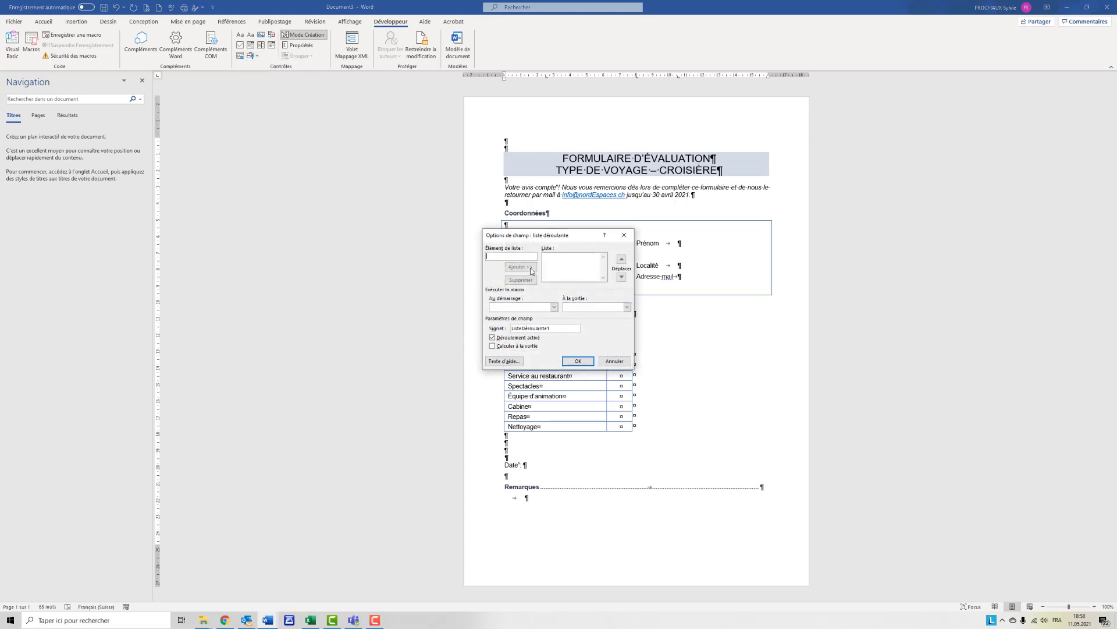
{"action": "type", "text": "Madame"}
{"action": "left_click", "coordinate": [531, 269]}
{"action": "type", "text": "M"}
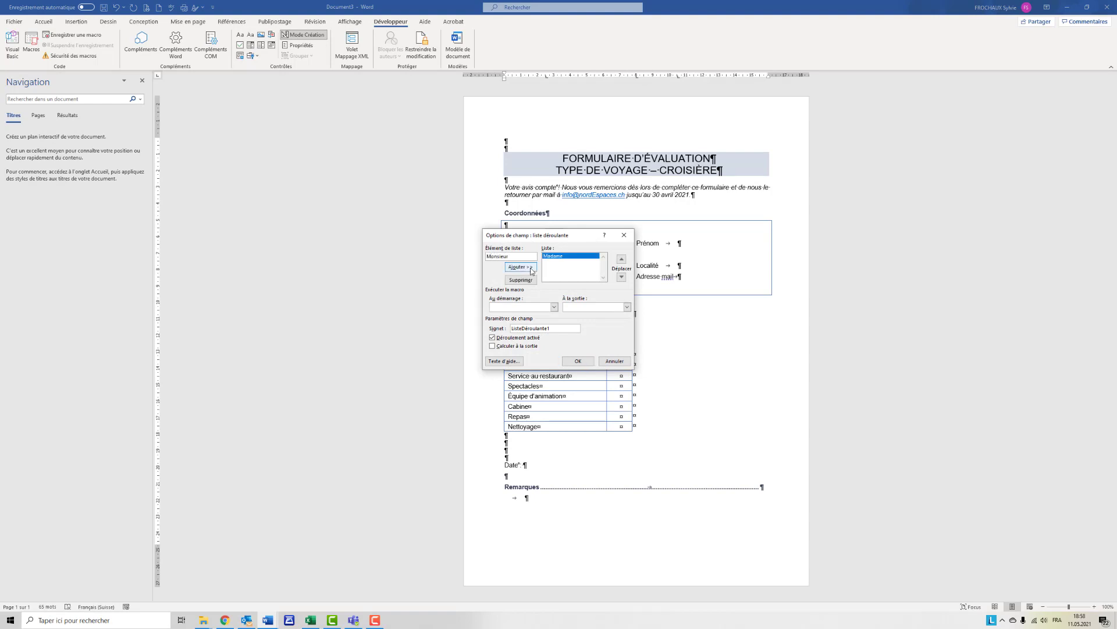
{"action": "type", "text": "onsieur"}
{"action": "left_click", "coordinate": [531, 269]}
{"action": "left_click", "coordinate": [585, 362]}
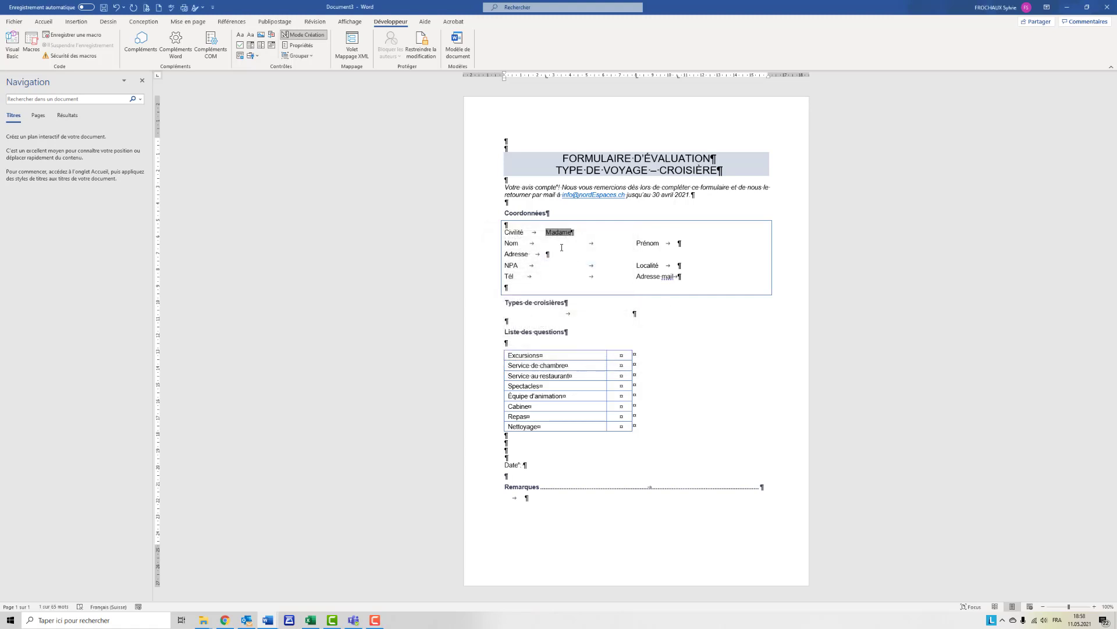
- Insert a legacy text form field after Nom and set its text format to Initiales majuscules
{"action": "left_click", "coordinate": [549, 242]}
{"action": "left_click", "coordinate": [259, 57]}
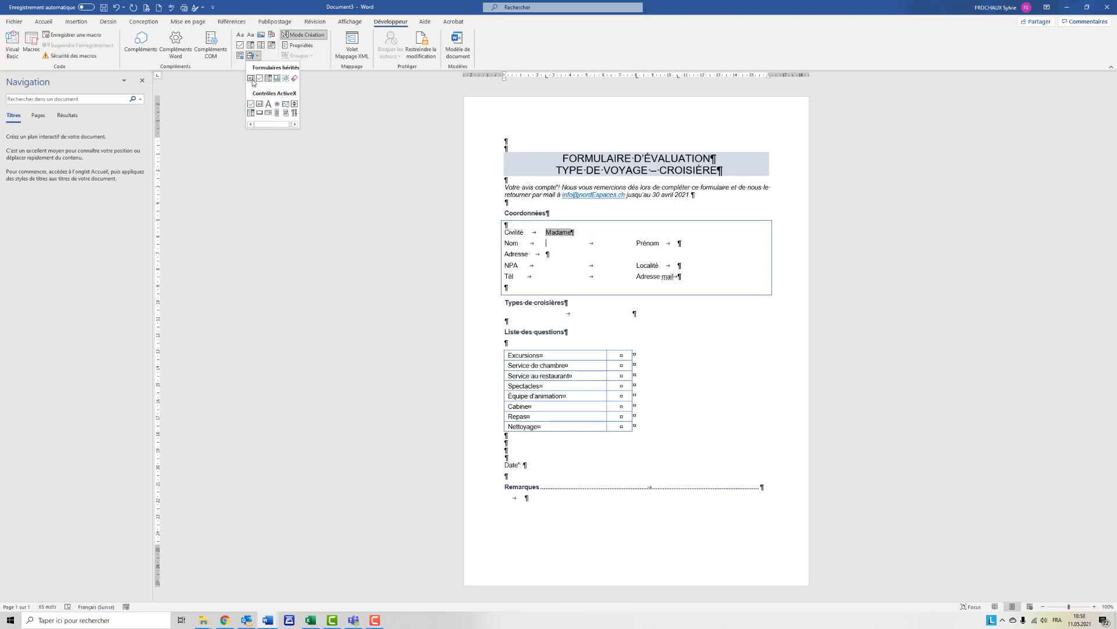
{"action": "left_click", "coordinate": [251, 78]}
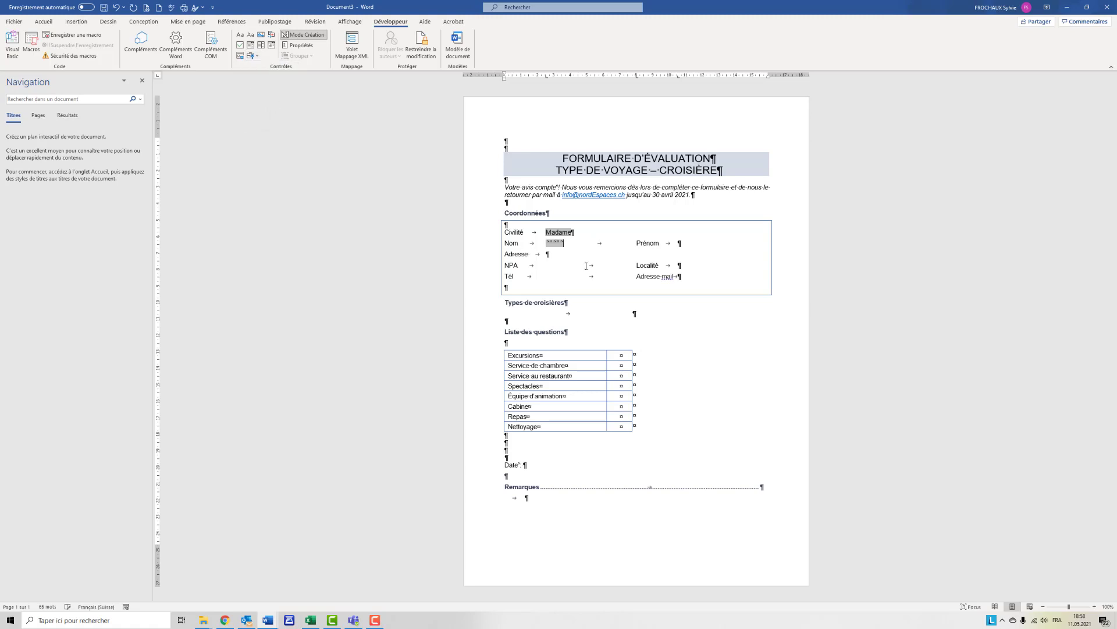
{"action": "double_click", "coordinate": [558, 243]}
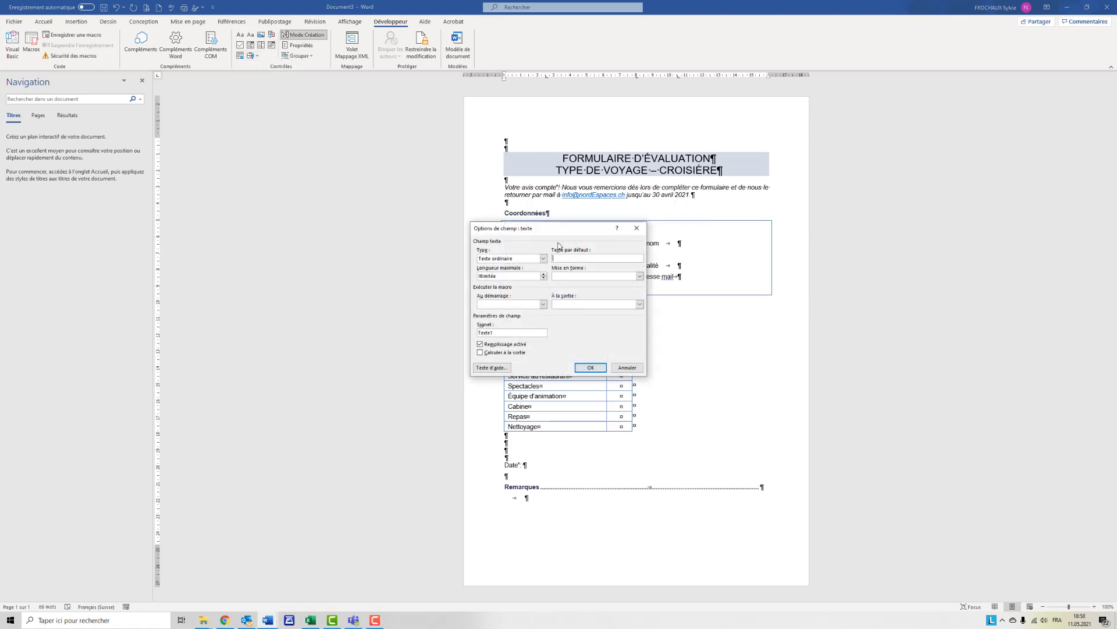
{"action": "left_click_drag", "start_coordinate": [553, 229], "coordinate": [751, 226]}
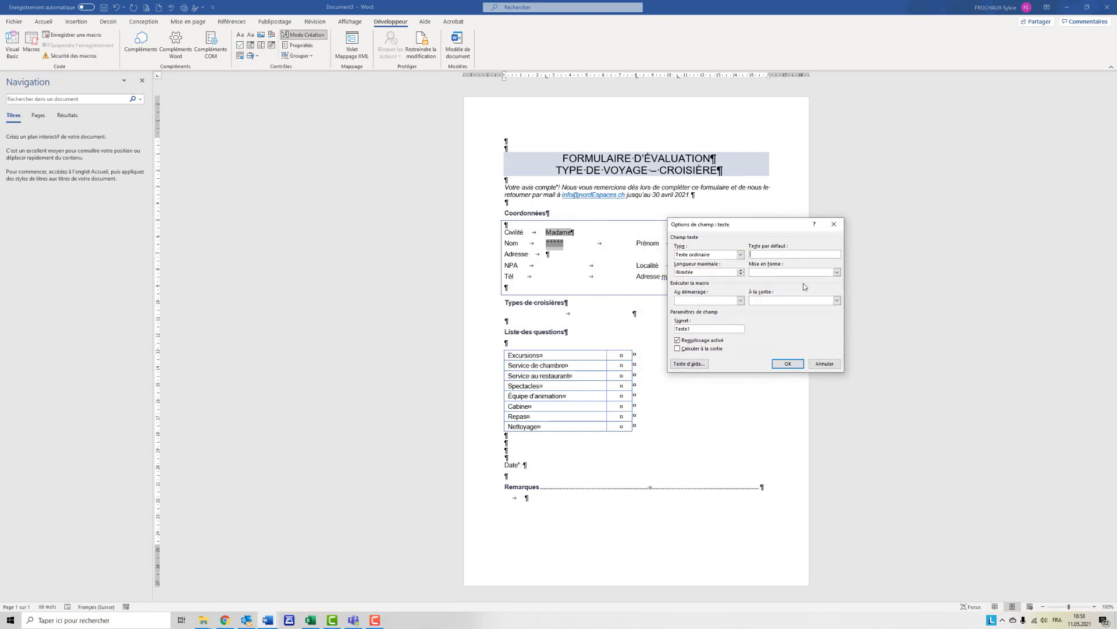
{"action": "left_click", "coordinate": [837, 272]}
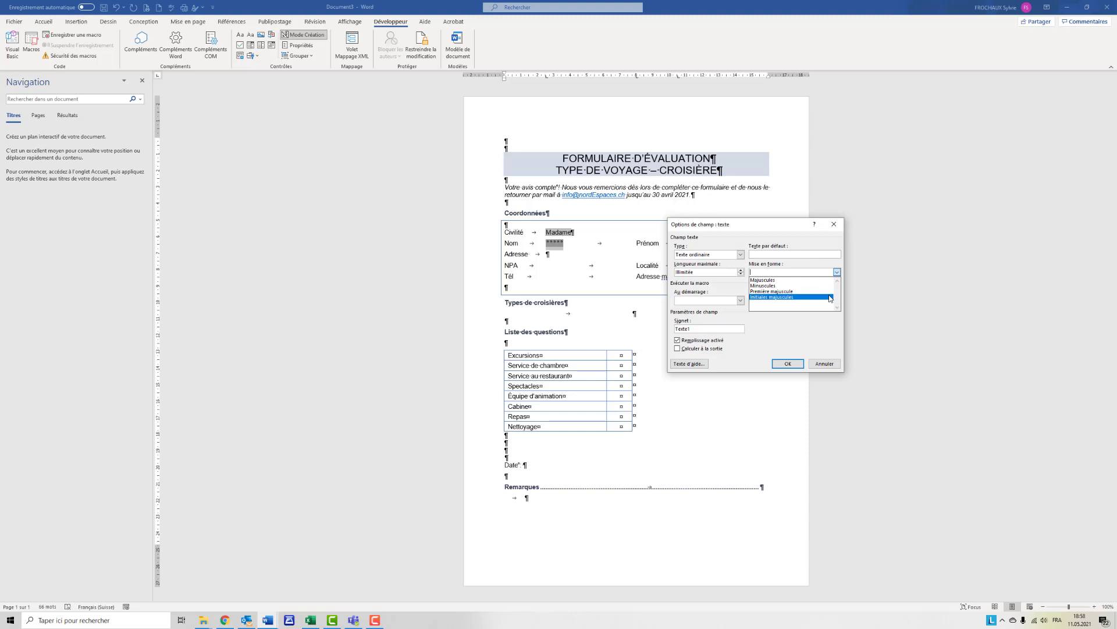
{"action": "left_click", "coordinate": [830, 297]}
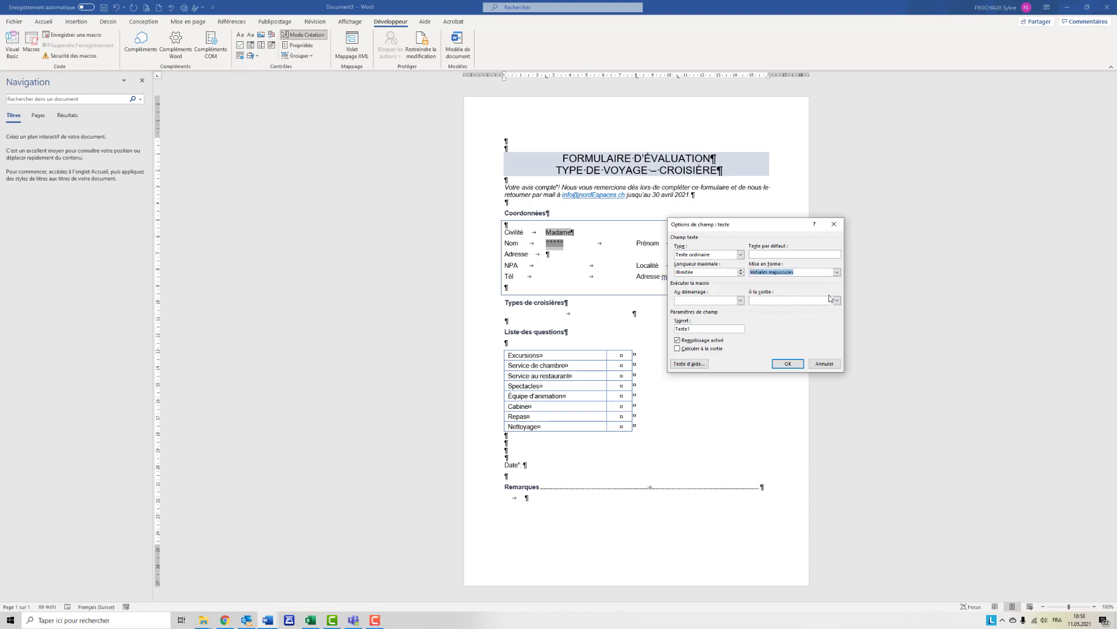
{"action": "left_click", "coordinate": [798, 365]}
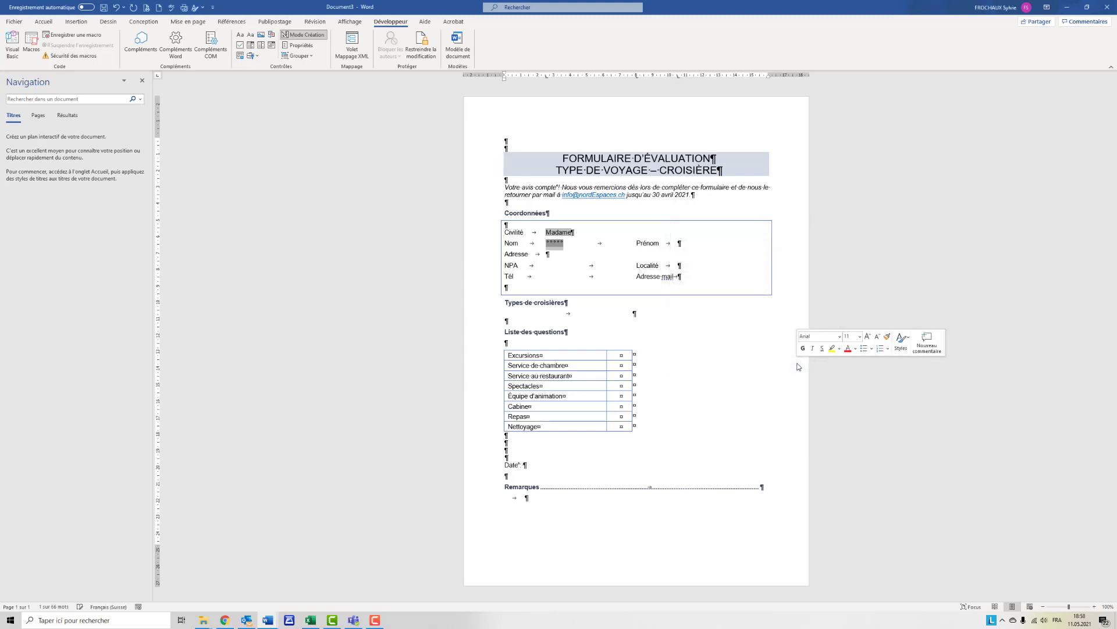
- Copy the Nom text field to the Prénom, Adresse, Localité and Adresse mail entries
{"action": "left_click", "coordinate": [560, 247]}
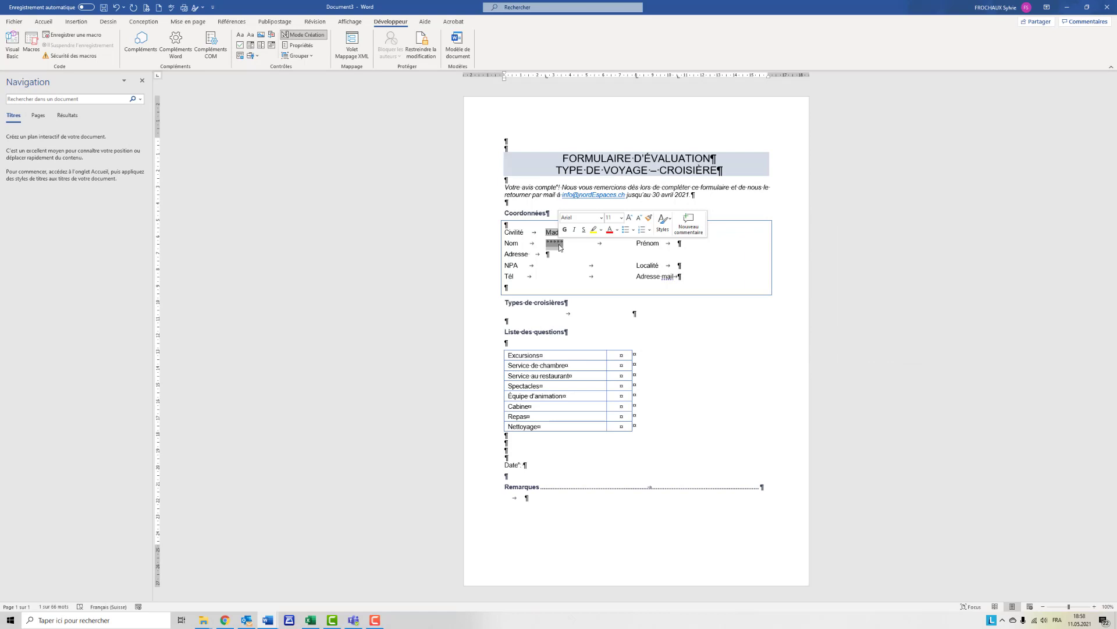
{"action": "left_click", "coordinate": [678, 245]}
{"action": "key", "text": "ctrl+v"}
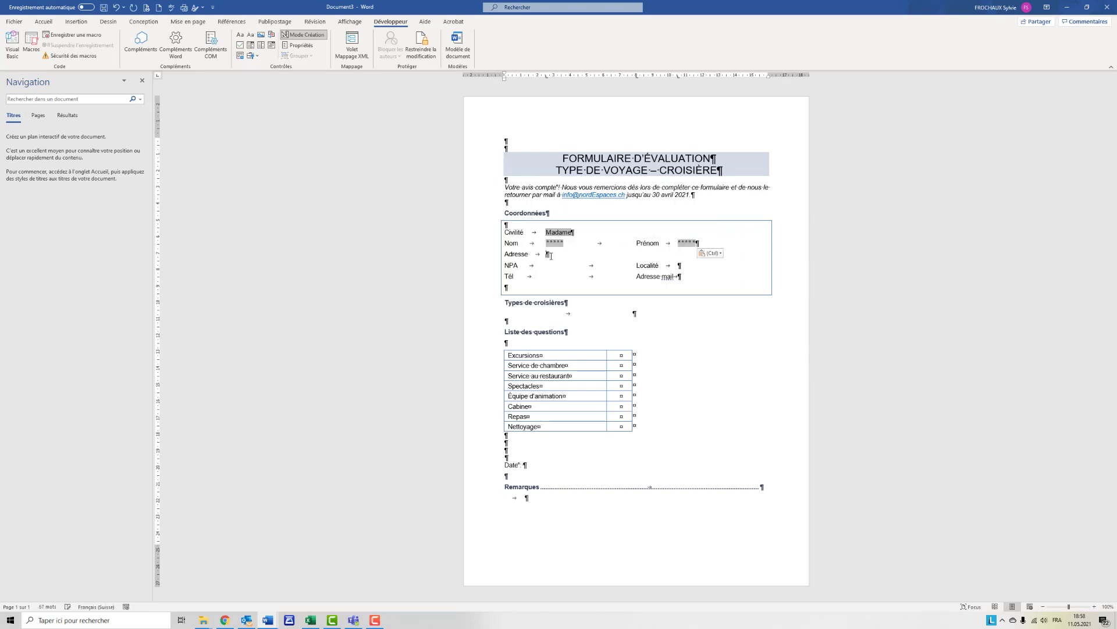
{"action": "key", "text": "ctrl+v"}
{"action": "left_click", "coordinate": [691, 268]}
{"action": "key", "text": "ctrl+v"}
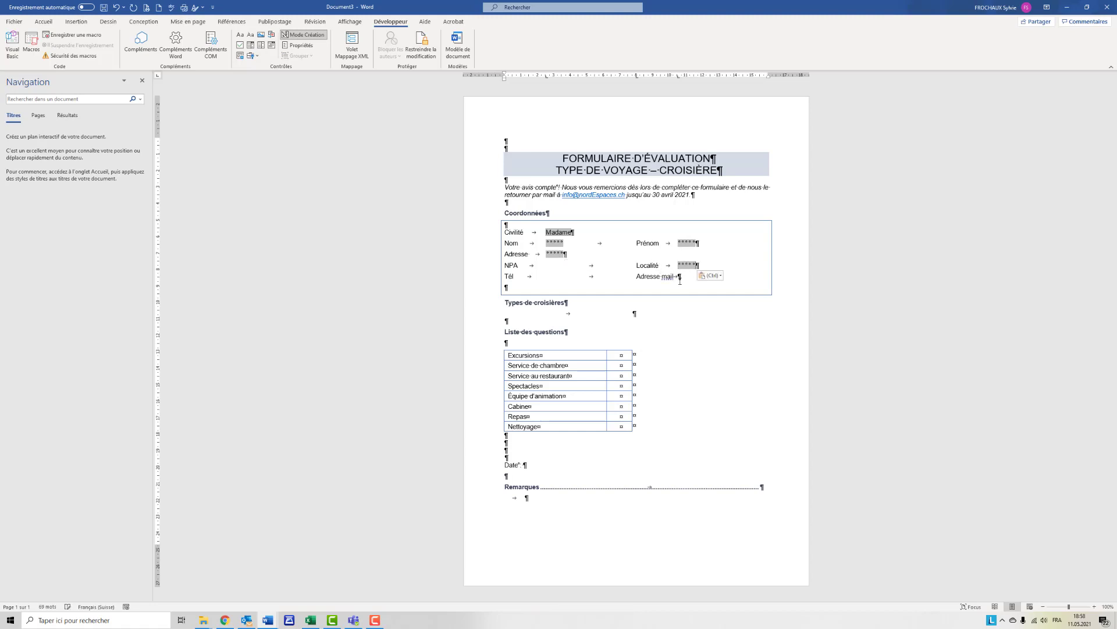
{"action": "left_click", "coordinate": [700, 278]}
{"action": "key", "text": "ctrl+v"}
{"action": "left_click", "coordinate": [548, 265]}
- Add the custom F1 help text "Attention d'indiquer votre mail" to the Adresse mail field
{"action": "double_click", "coordinate": [692, 277]}
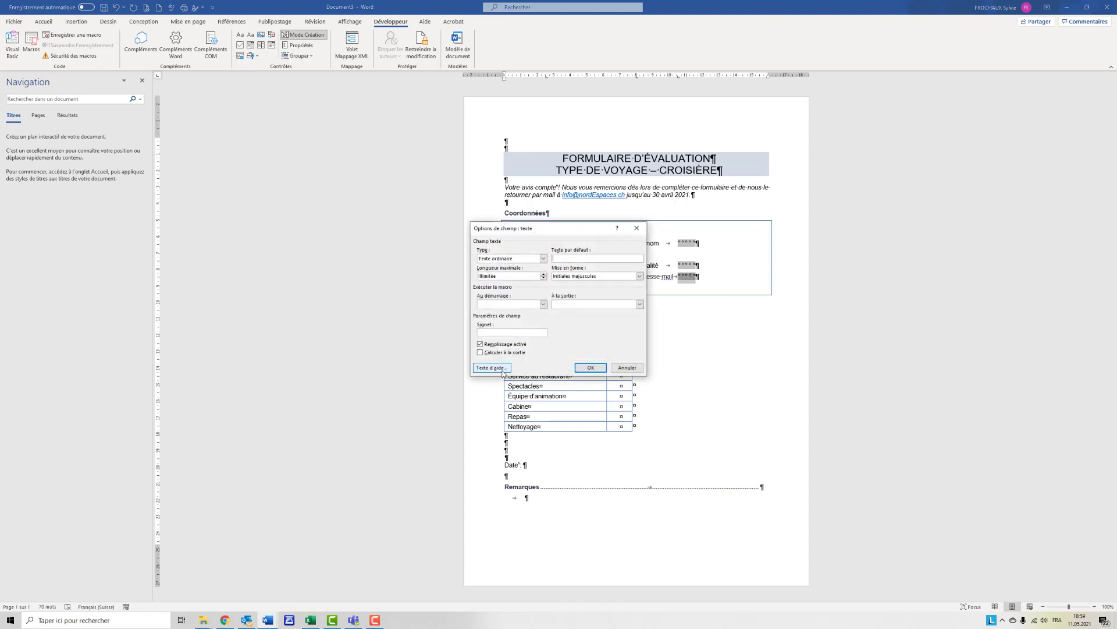
{"action": "left_click", "coordinate": [504, 368]}
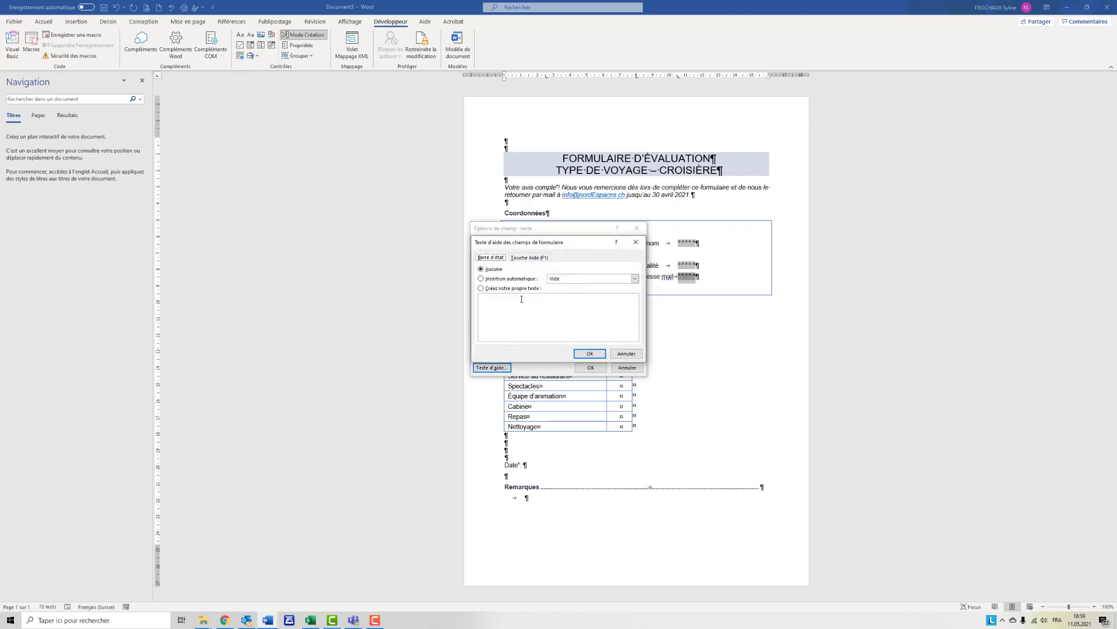
{"action": "left_click", "coordinate": [528, 259]}
{"action": "left_click", "coordinate": [513, 306]}
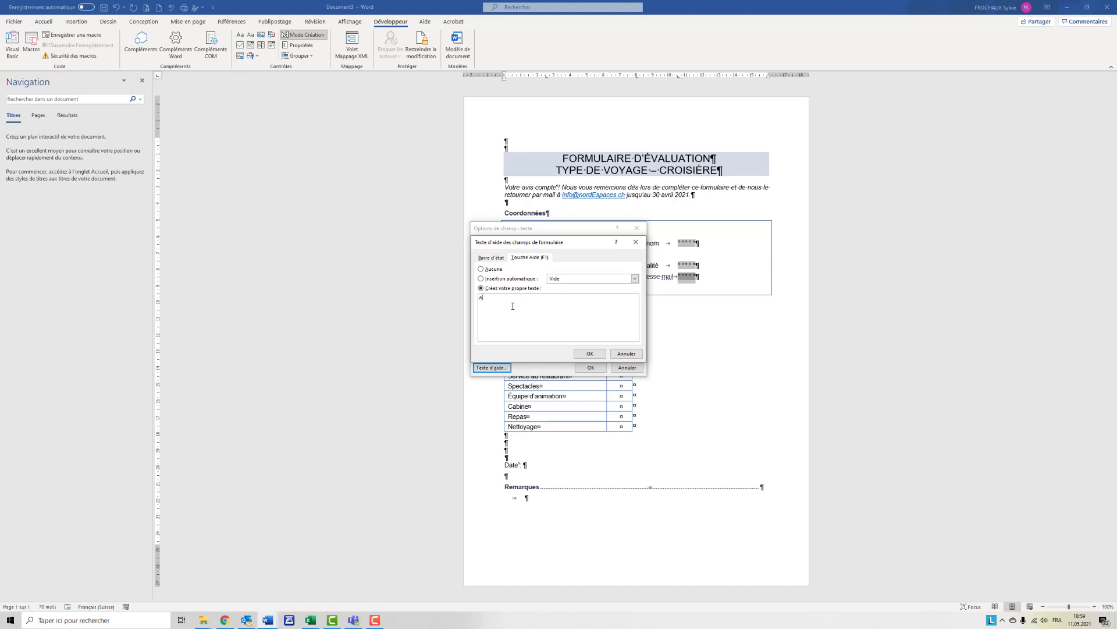
{"action": "type", "text": "Attention d'indiquer votre mail privé"}
{"action": "left_click", "coordinate": [589, 354]}
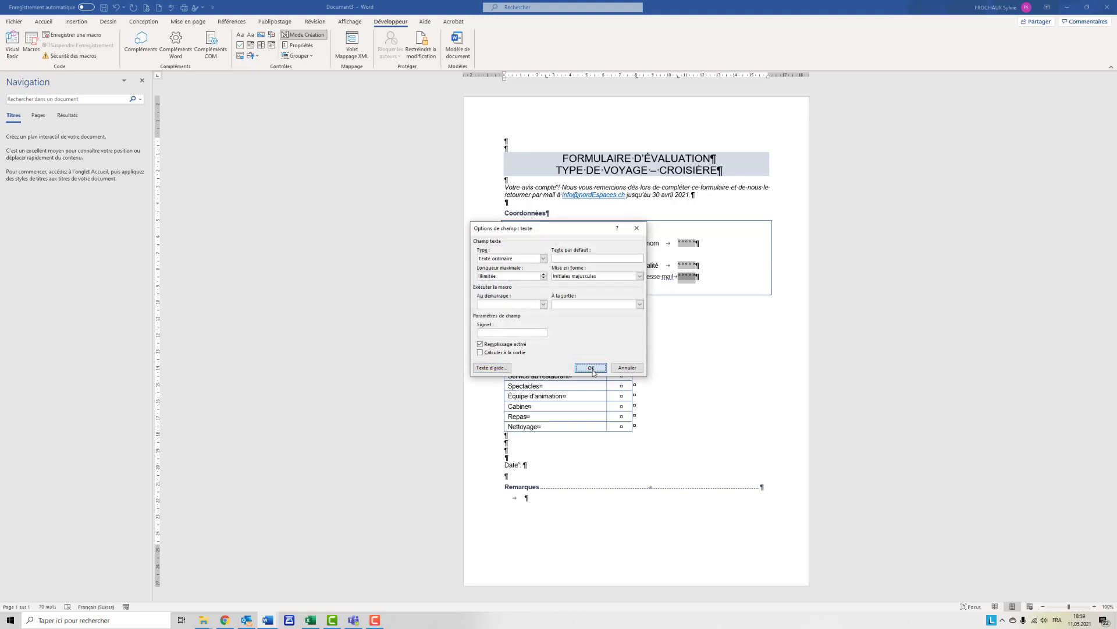
{"action": "left_click", "coordinate": [591, 368]}
- Insert a legacy text form field after NPA, with type Nombre and a maximum length of 4
{"action": "left_click", "coordinate": [549, 264]}
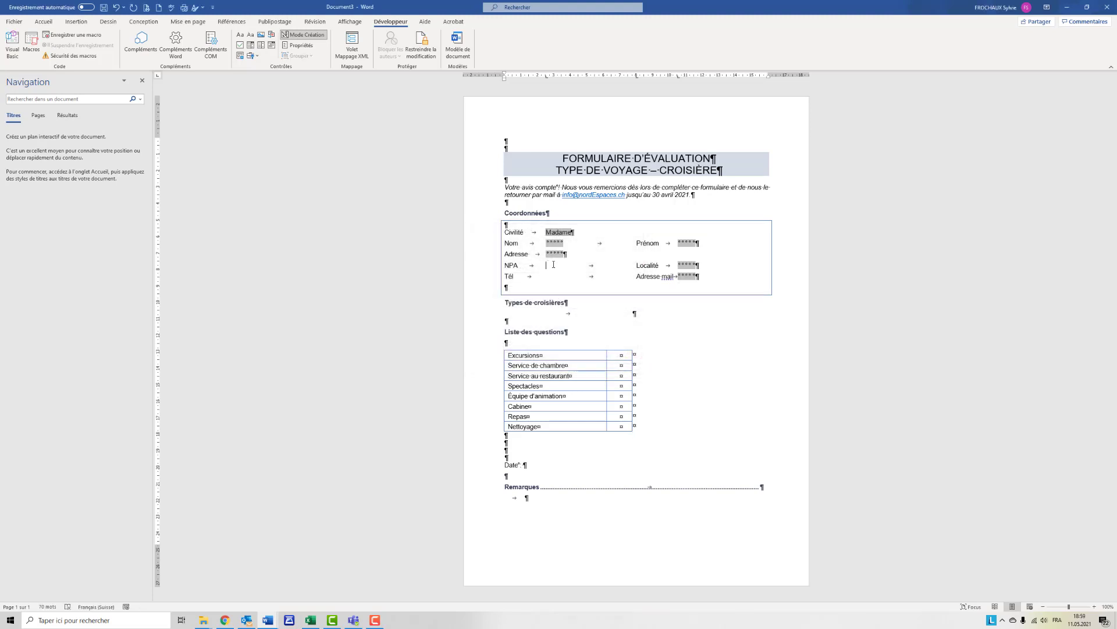
{"action": "left_click", "coordinate": [254, 55]}
{"action": "left_click", "coordinate": [252, 78]}
{"action": "left_click", "coordinate": [558, 264]}
{"action": "double_click", "coordinate": [559, 264]}
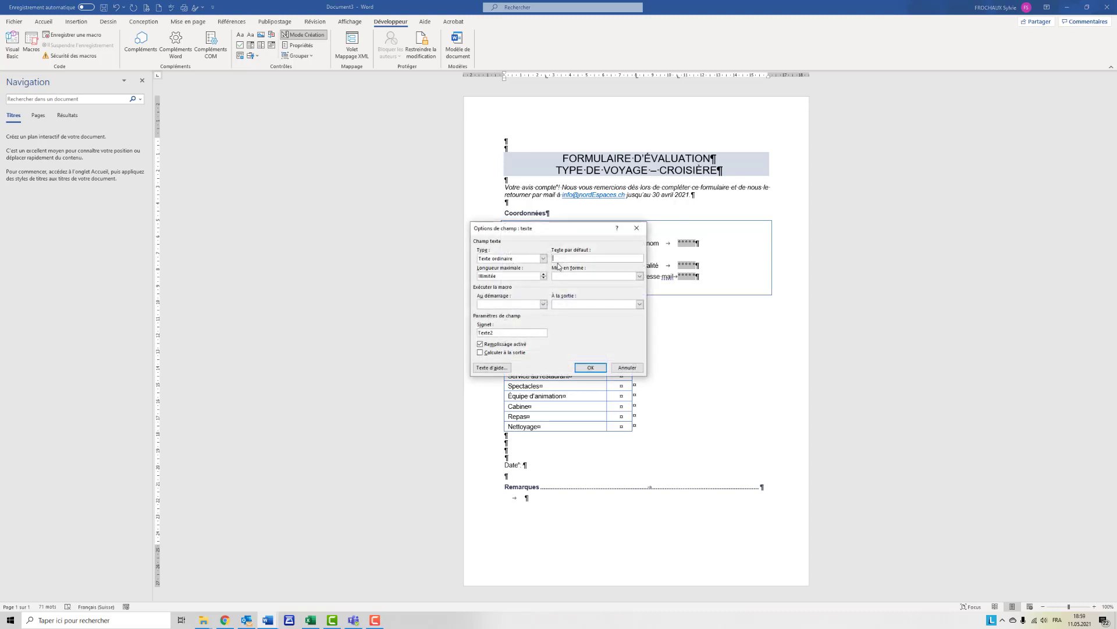
{"action": "left_click", "coordinate": [543, 259]}
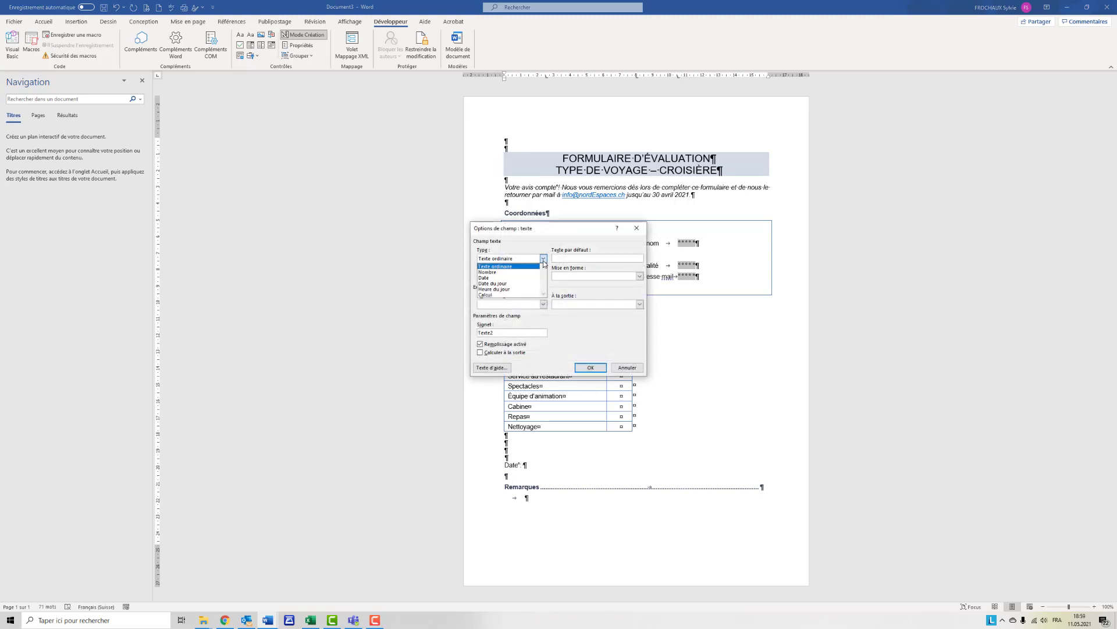
{"action": "left_click", "coordinate": [540, 271]}
{"action": "left_click", "coordinate": [544, 274]}
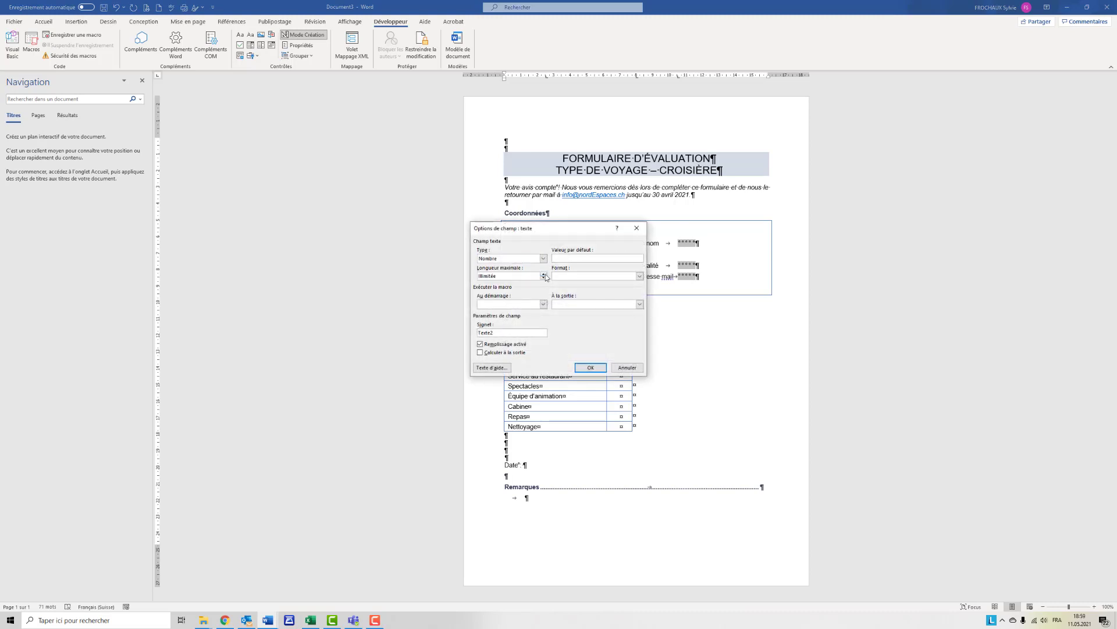
{"action": "left_click", "coordinate": [544, 275]}
{"action": "left_click", "coordinate": [639, 276]}
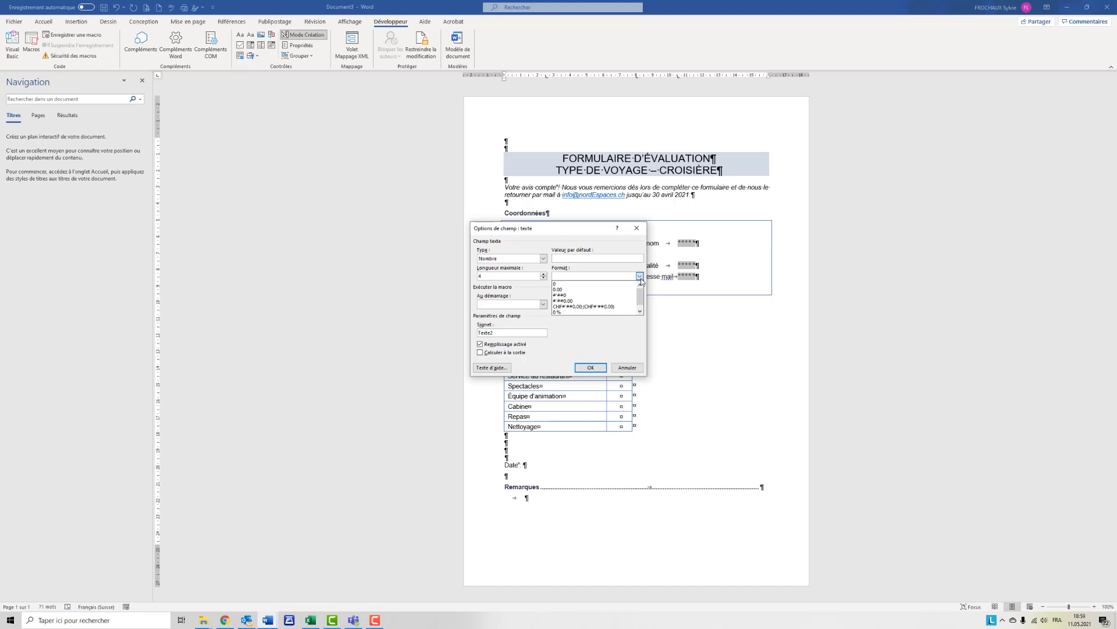
{"action": "left_click", "coordinate": [641, 279]}
{"action": "left_click", "coordinate": [593, 368]}
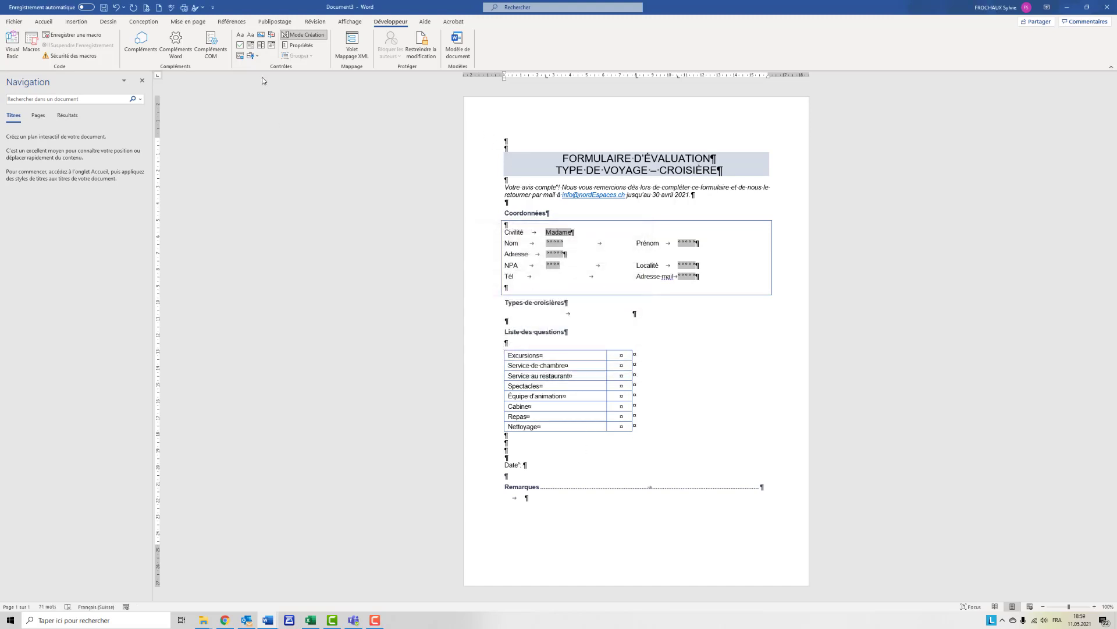
- Insert a legacy text form field after Tél, set its type to Nombre and adjust its maximum length
{"action": "left_click", "coordinate": [256, 57]}
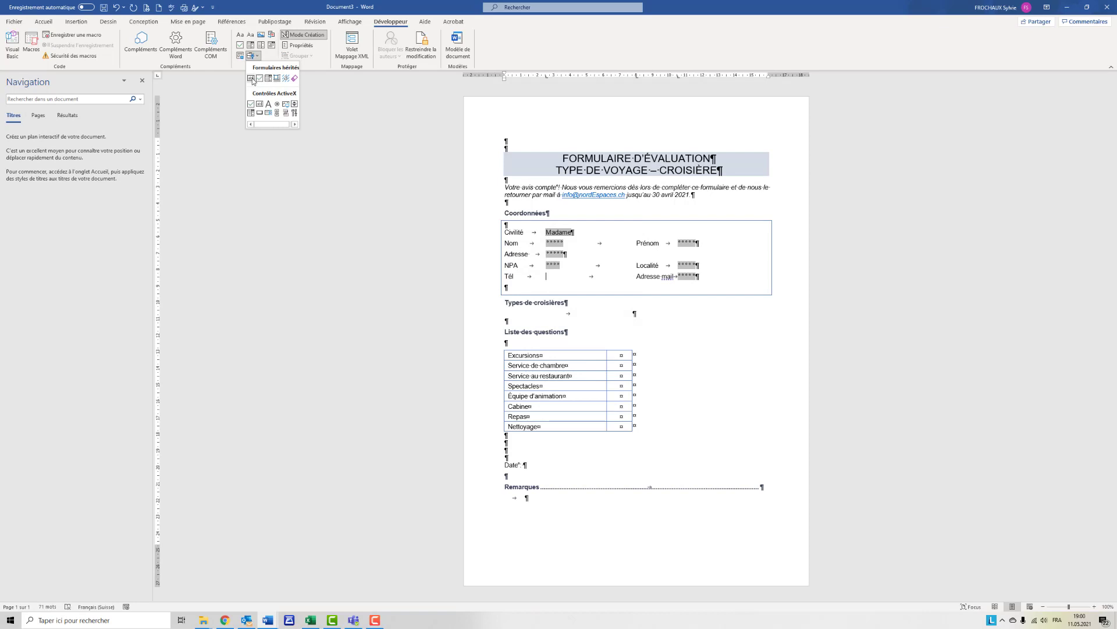
{"action": "left_click", "coordinate": [251, 78]}
{"action": "left_click", "coordinate": [559, 276]}
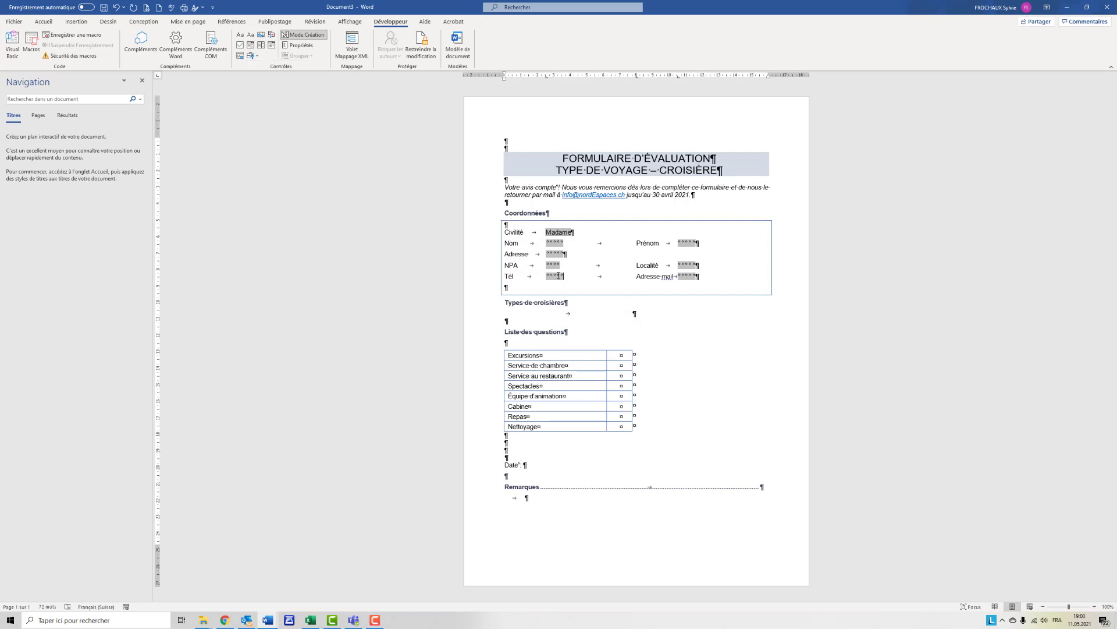
{"action": "double_click", "coordinate": [558, 275]}
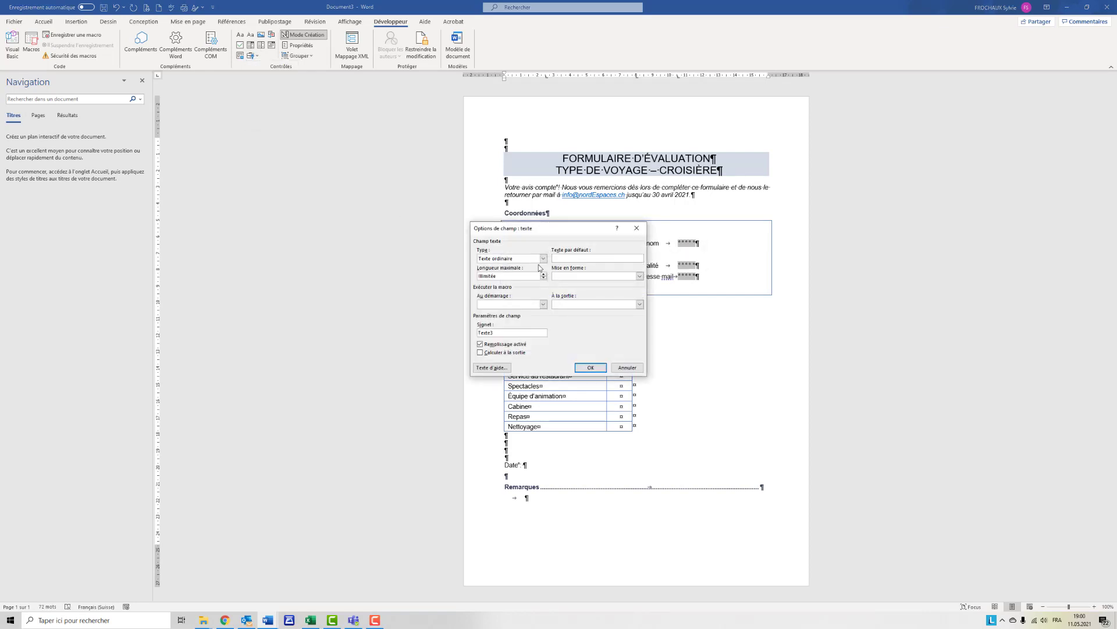
{"action": "left_click", "coordinate": [543, 258]}
{"action": "left_click", "coordinate": [532, 270]}
{"action": "triple_click", "coordinate": [545, 275]}
{"action": "left_click", "coordinate": [590, 367]}
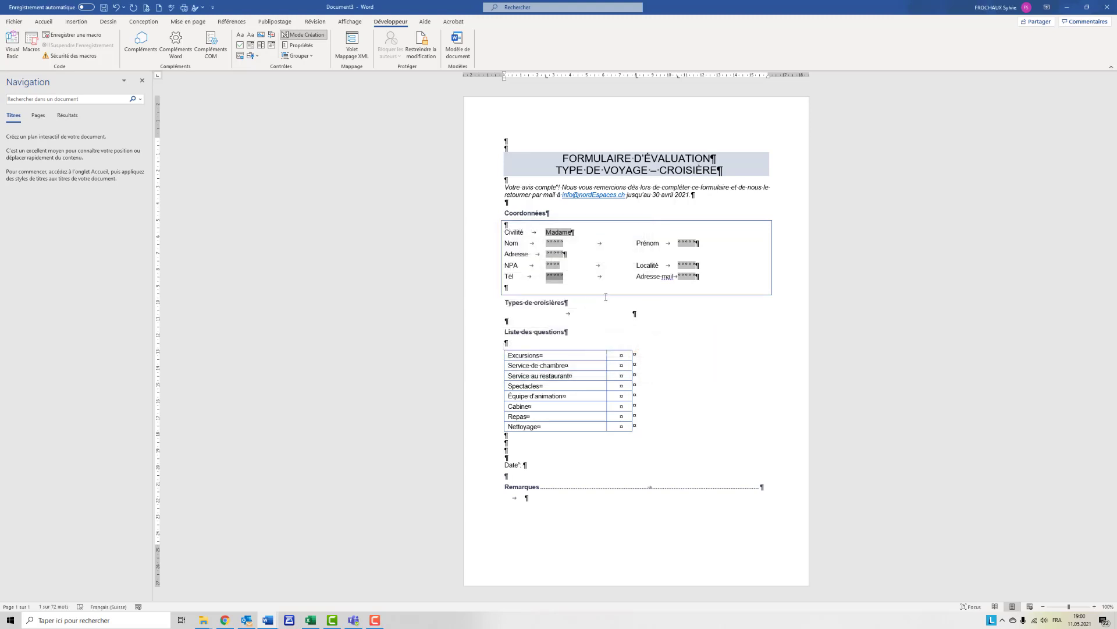
- Insert an ActiveX option button under Types de croisières and set its caption to "Mer du Nord"
{"action": "left_click", "coordinate": [529, 317]}
{"action": "left_click", "coordinate": [257, 56]}
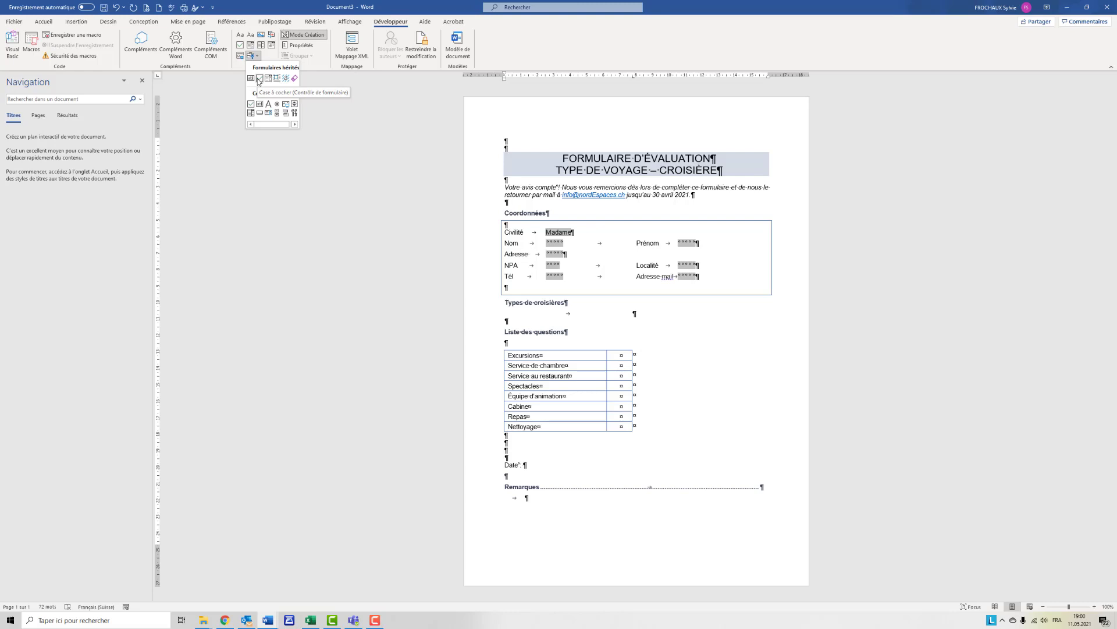
{"action": "left_click", "coordinate": [277, 105]}
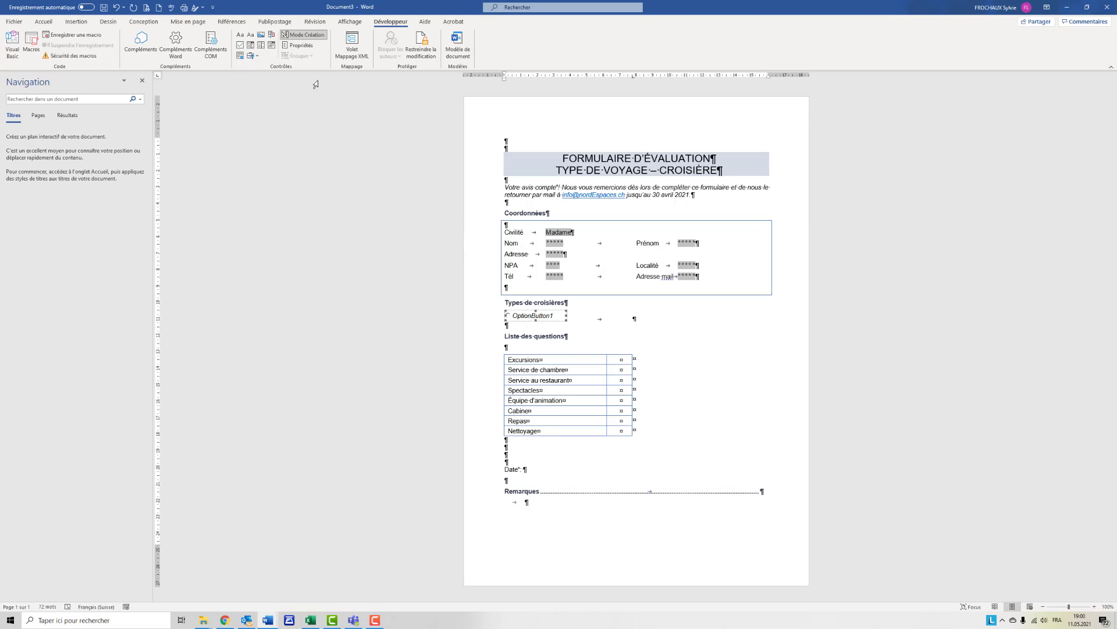
{"action": "left_click", "coordinate": [301, 46]}
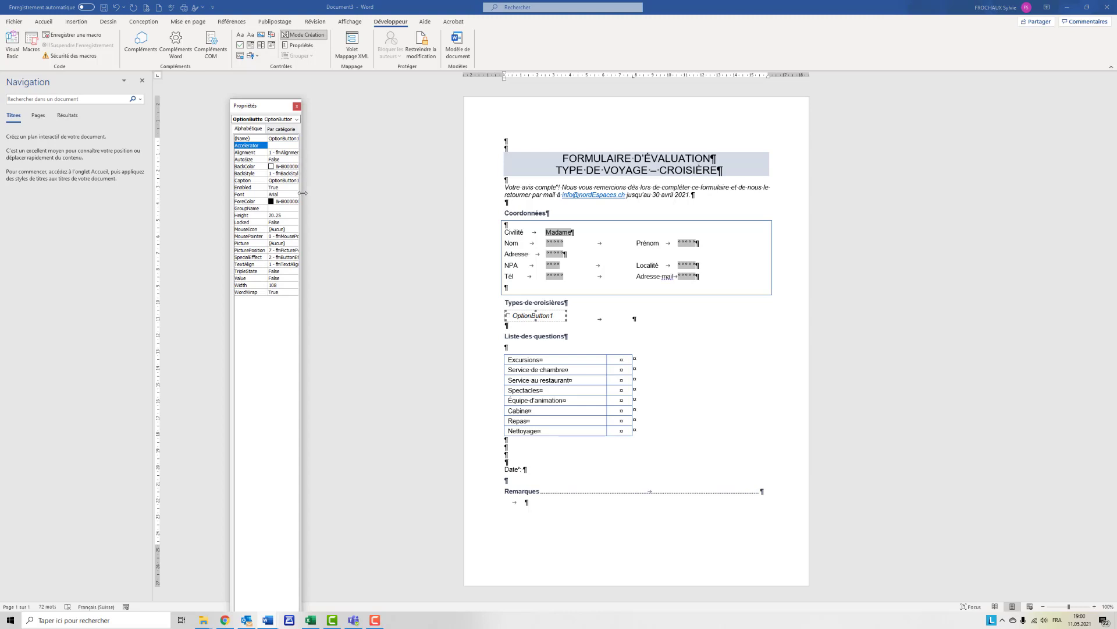
{"action": "left_click_drag", "start_coordinate": [303, 193], "coordinate": [367, 194]}
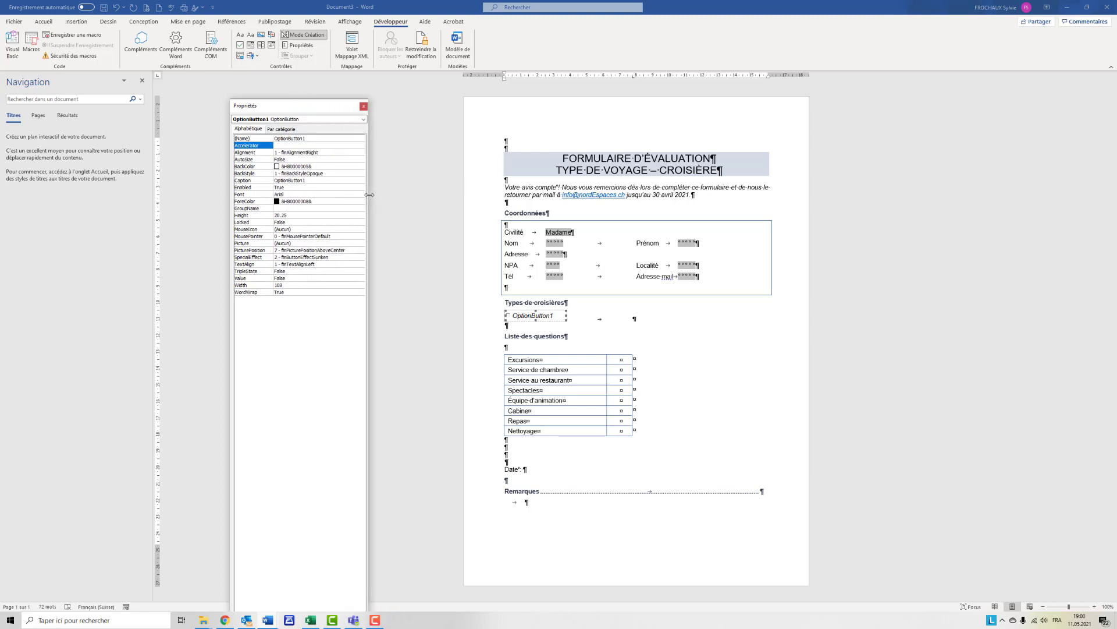
{"action": "left_click", "coordinate": [307, 180]}
{"action": "left_click_drag", "start_coordinate": [307, 181], "coordinate": [273, 181]}
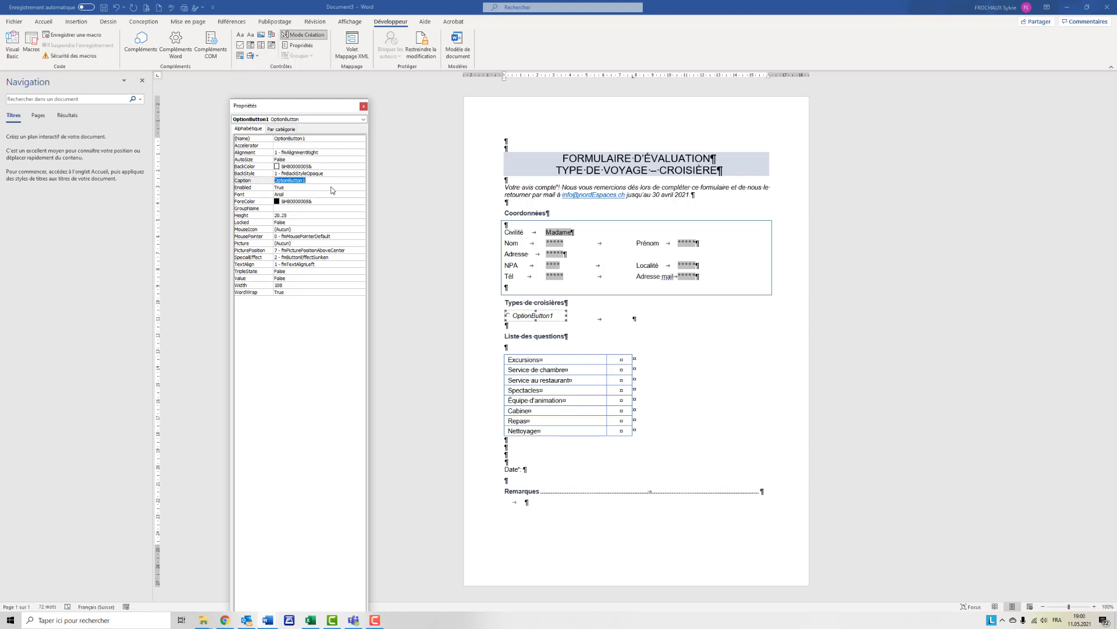
{"action": "type", "text": "Mer du Nord"}
- Set the Mer du Nord option button's GroupName to "type" and its font style to Normal
{"action": "left_click", "coordinate": [281, 208]}
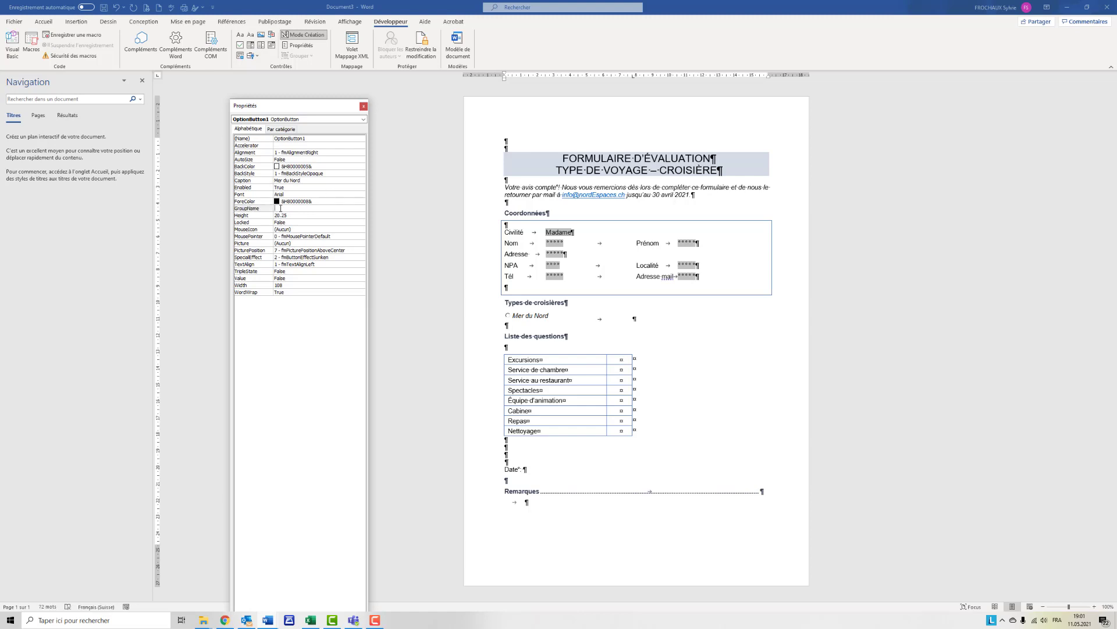
{"action": "type", "text": "type"}
{"action": "left_click", "coordinate": [350, 195]}
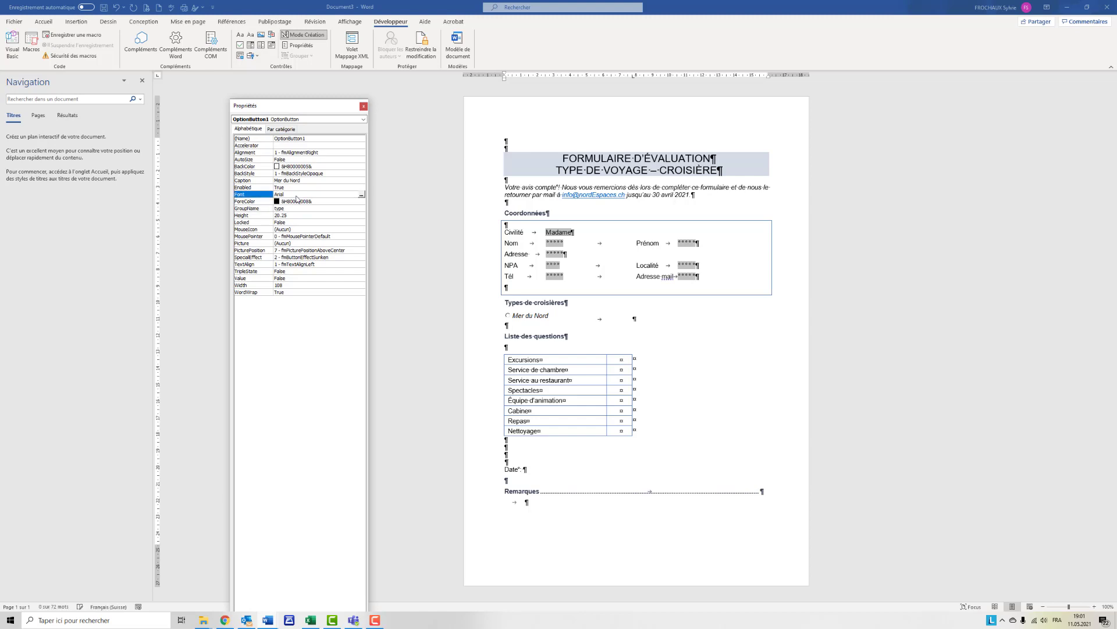
{"action": "left_click", "coordinate": [361, 196]}
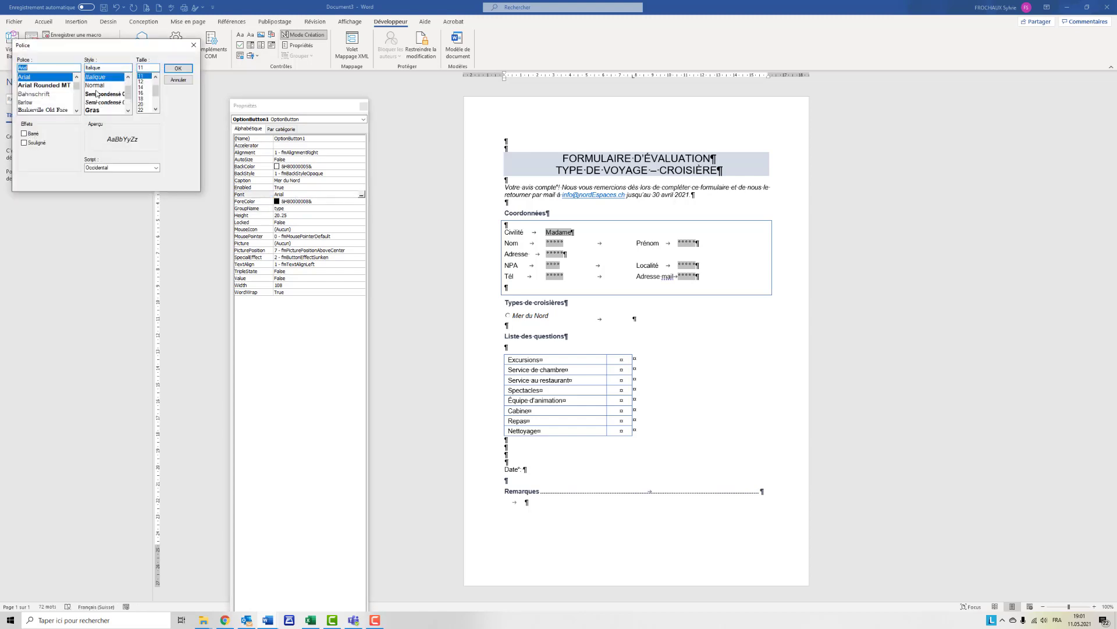
{"action": "left_click", "coordinate": [96, 85]}
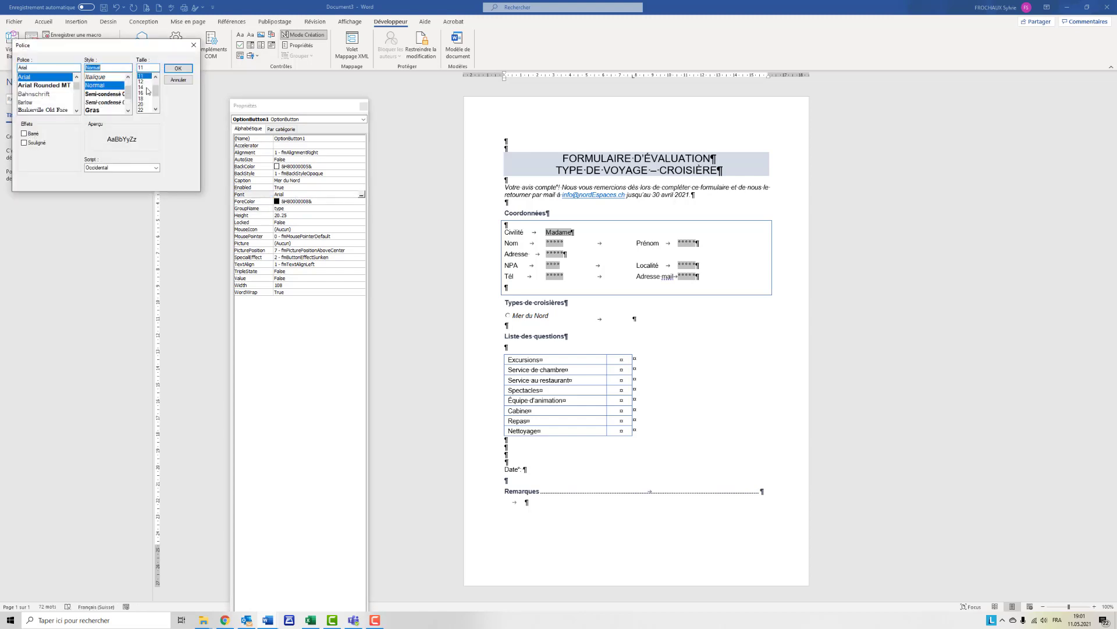
{"action": "left_click", "coordinate": [174, 73]}
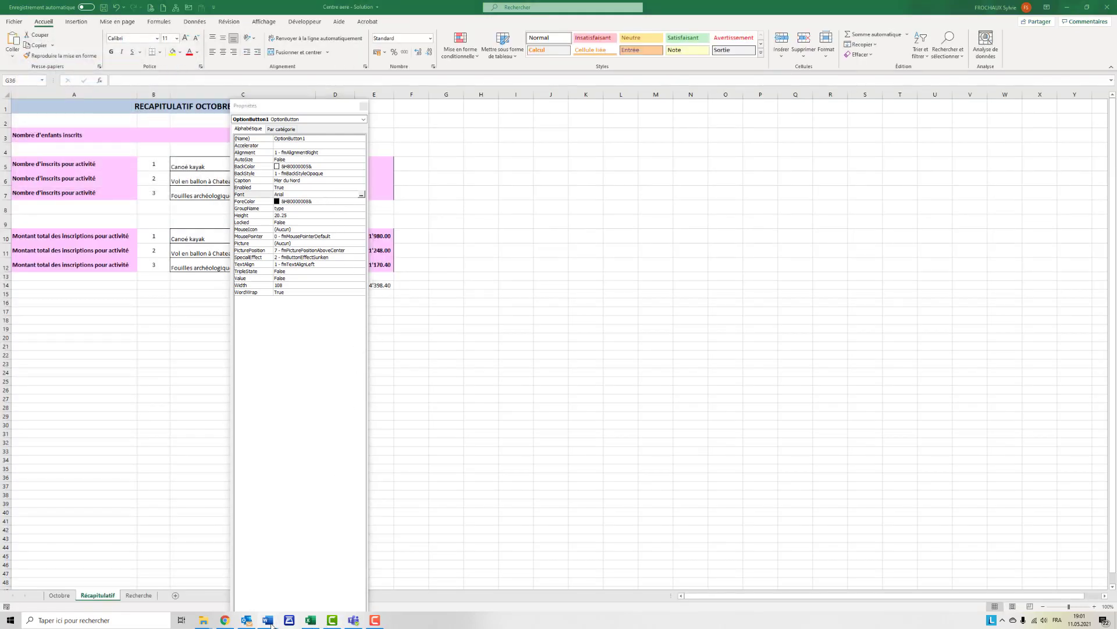
- Switch back to the Document3 Word window that contains the form being built
{"action": "left_click", "coordinate": [312, 622]}
{"action": "mouse_move", "coordinate": [267, 620]}
{"action": "left_click", "coordinate": [302, 594]}
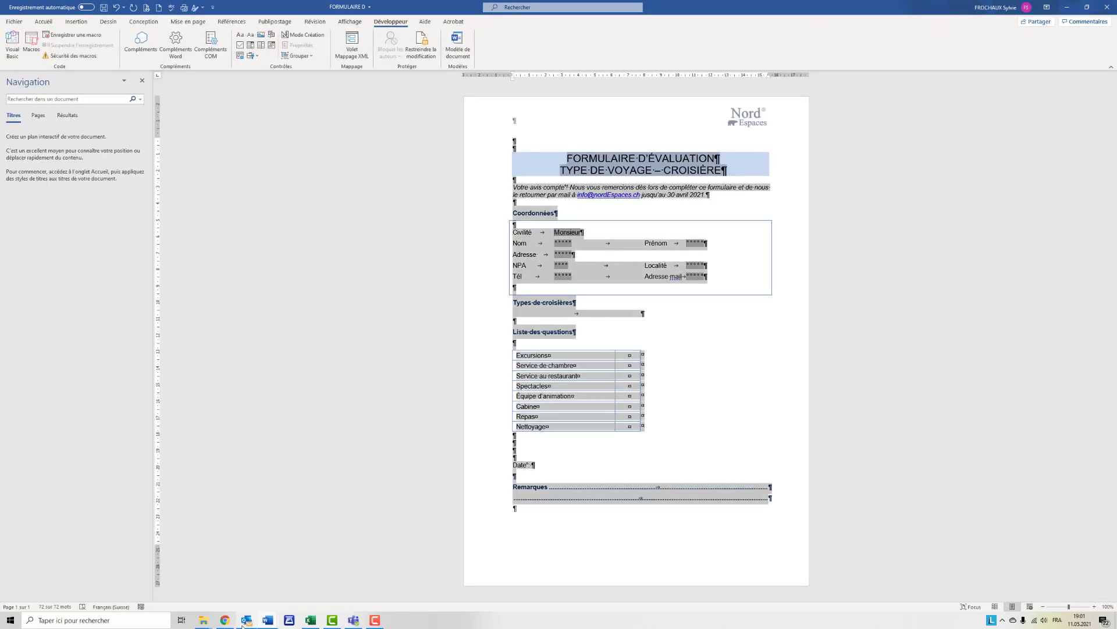
{"action": "mouse_move", "coordinate": [267, 620]}
{"action": "left_click", "coordinate": [376, 599]}
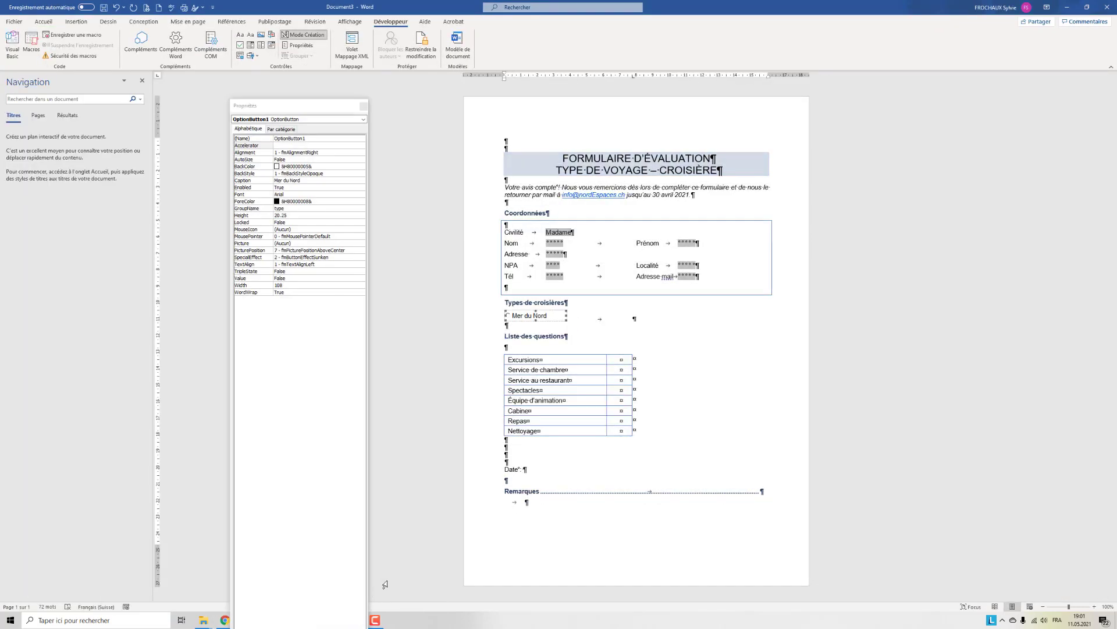
- Copy the Mer du Nord option button to the second tab position on the same line
{"action": "left_click", "coordinate": [576, 319]}
{"action": "left_click", "coordinate": [553, 316]}
{"action": "left_click_drag", "start_coordinate": [553, 315], "coordinate": [605, 315]}
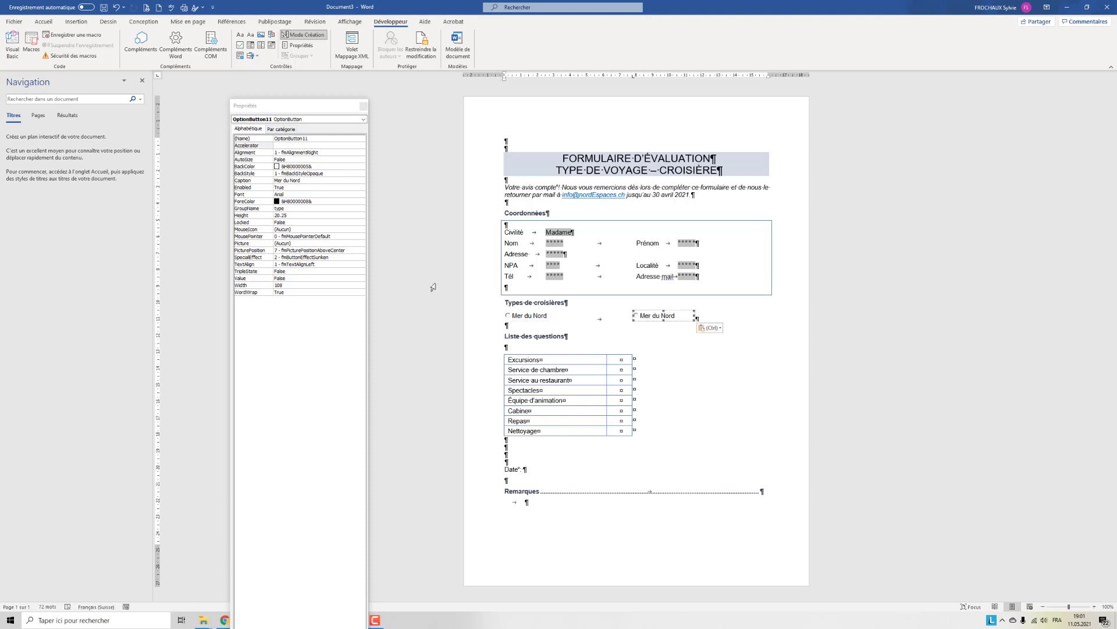
- Change the copied option button's caption to "Mer Baltique" and close its properties
{"action": "left_click", "coordinate": [302, 182]}
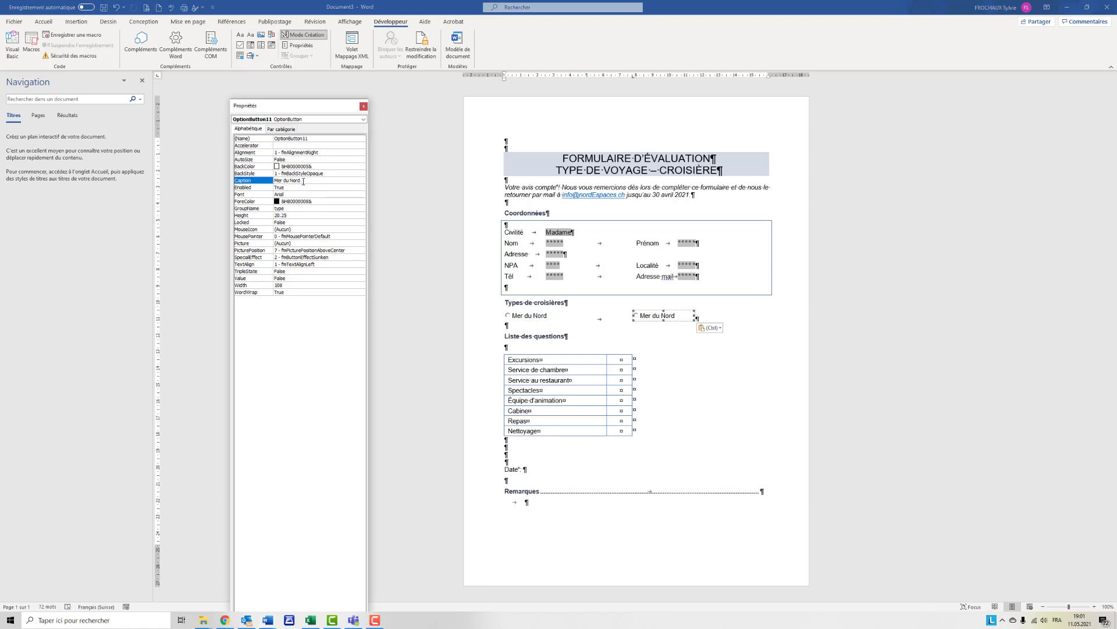
{"action": "left_click_drag", "start_coordinate": [302, 180], "coordinate": [272, 181]}
{"action": "type", "text": "Mer "}
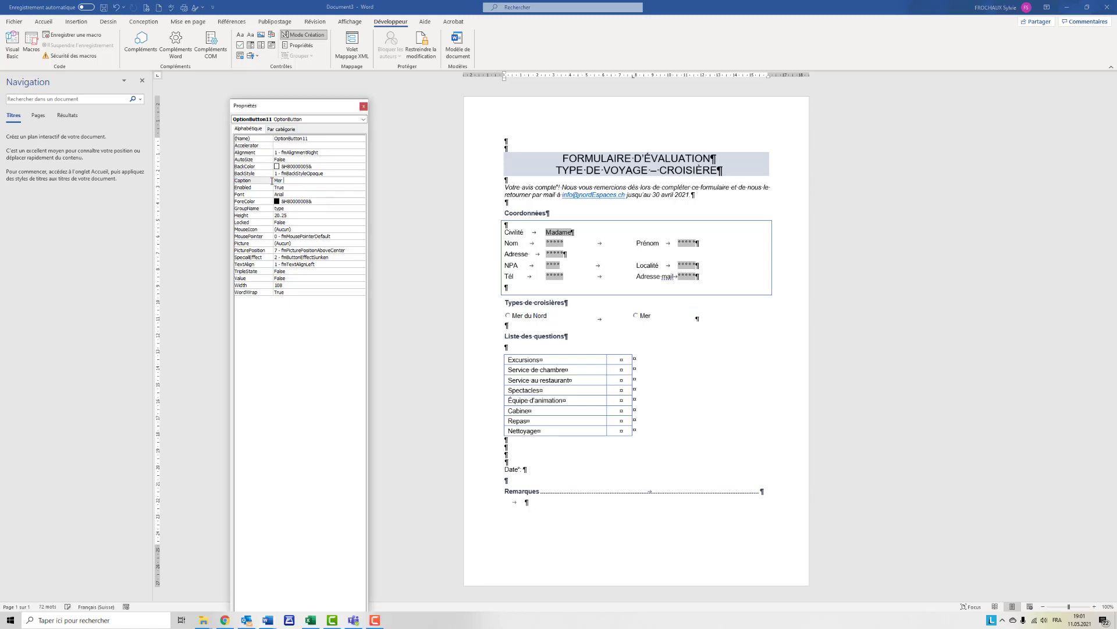
{"action": "type", "text": "Baltique"}
{"action": "left_click", "coordinate": [363, 107]}
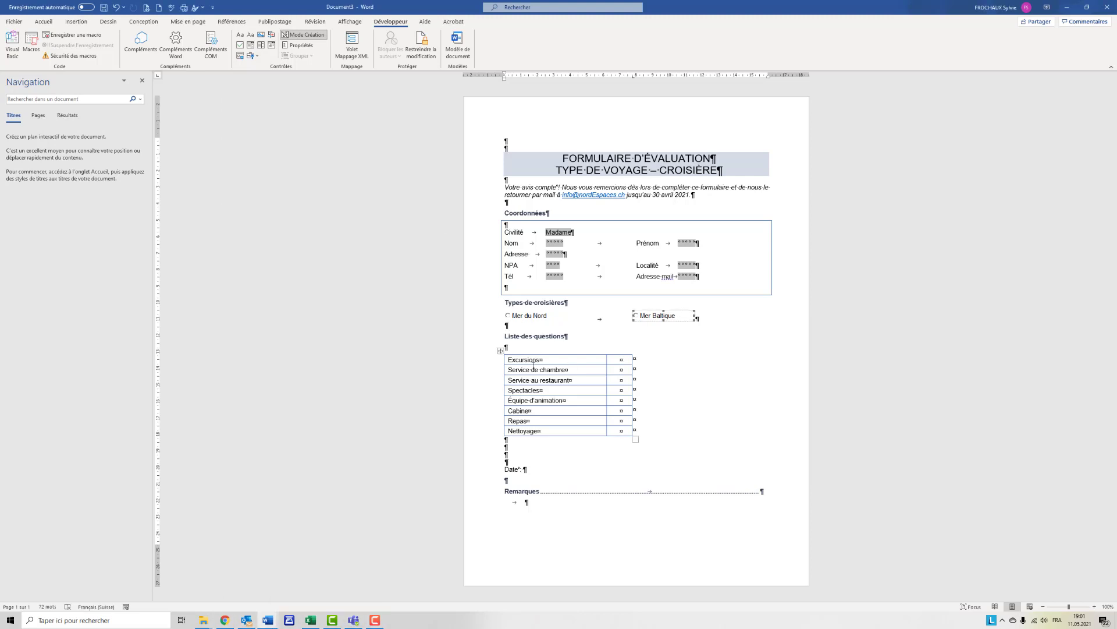
- Insert a legacy drop-down form field in the empty cell of the Excursions row
{"action": "left_click", "coordinate": [621, 361]}
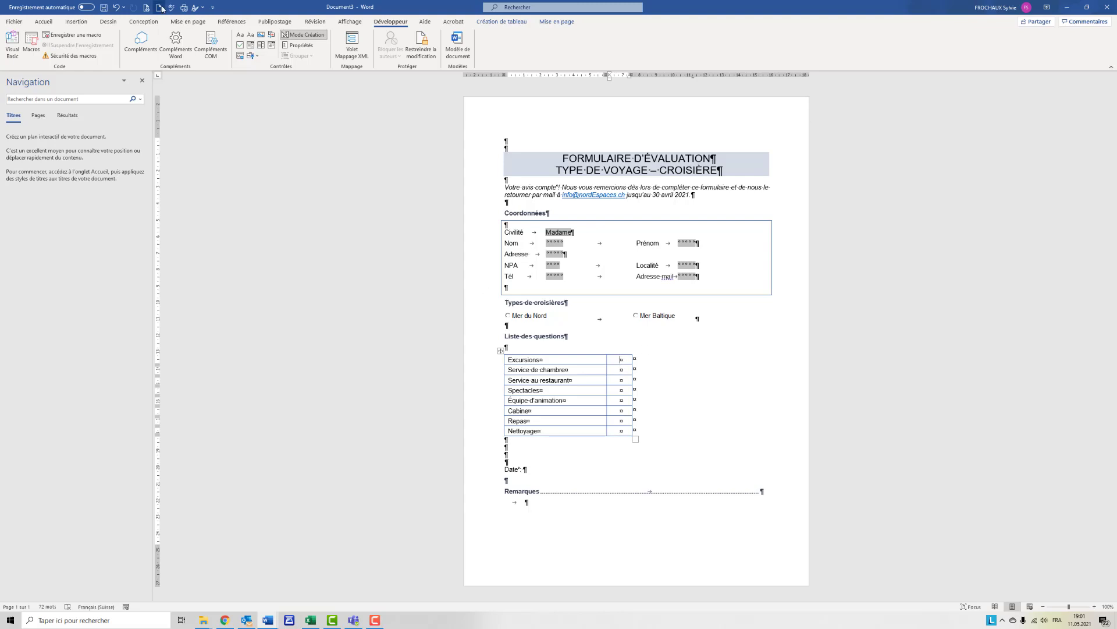
{"action": "left_click", "coordinate": [253, 56]}
{"action": "left_click", "coordinate": [269, 78]}
- Fill the Excursions drop-down field's list with the items 1, 2, 3, 4 and 5
{"action": "double_click", "coordinate": [621, 359]}
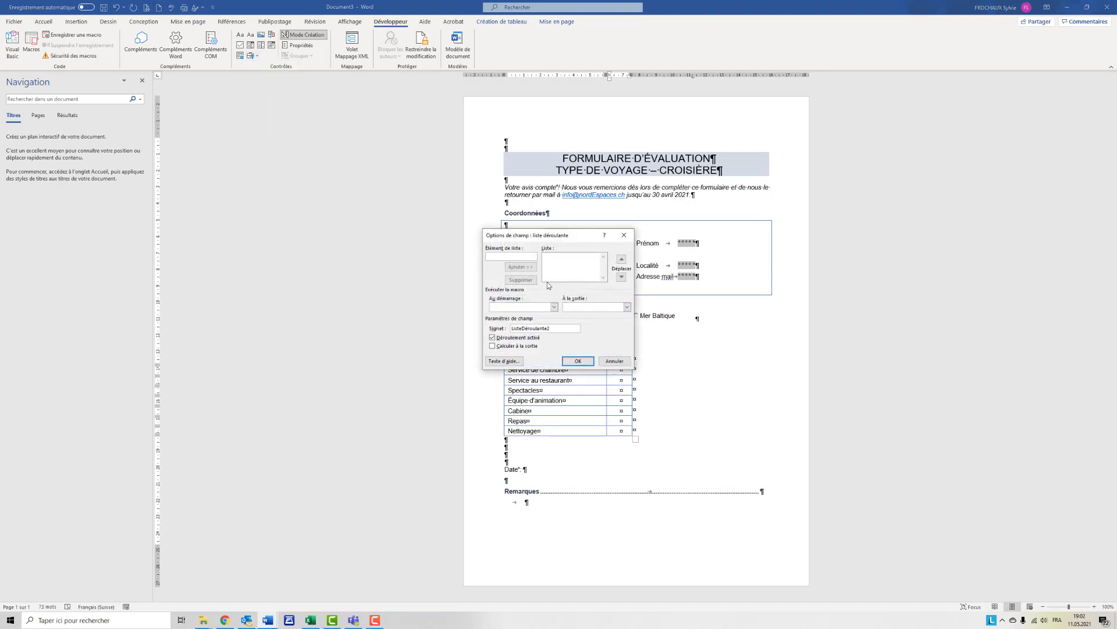
{"action": "type", "text": "1"}
{"action": "key", "text": "Return"}
{"action": "type", "text": "2"}
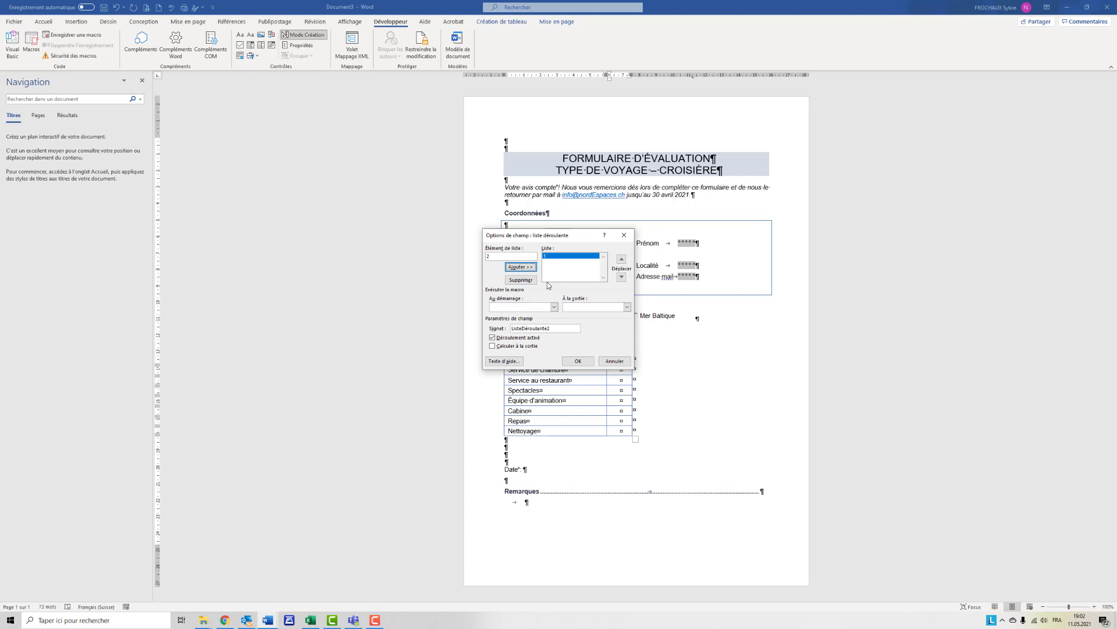
{"action": "key", "text": "Return"}
{"action": "type", "text": "3"}
{"action": "key", "text": "Return"}
{"action": "type", "text": "4"}
{"action": "key", "text": "Return"}
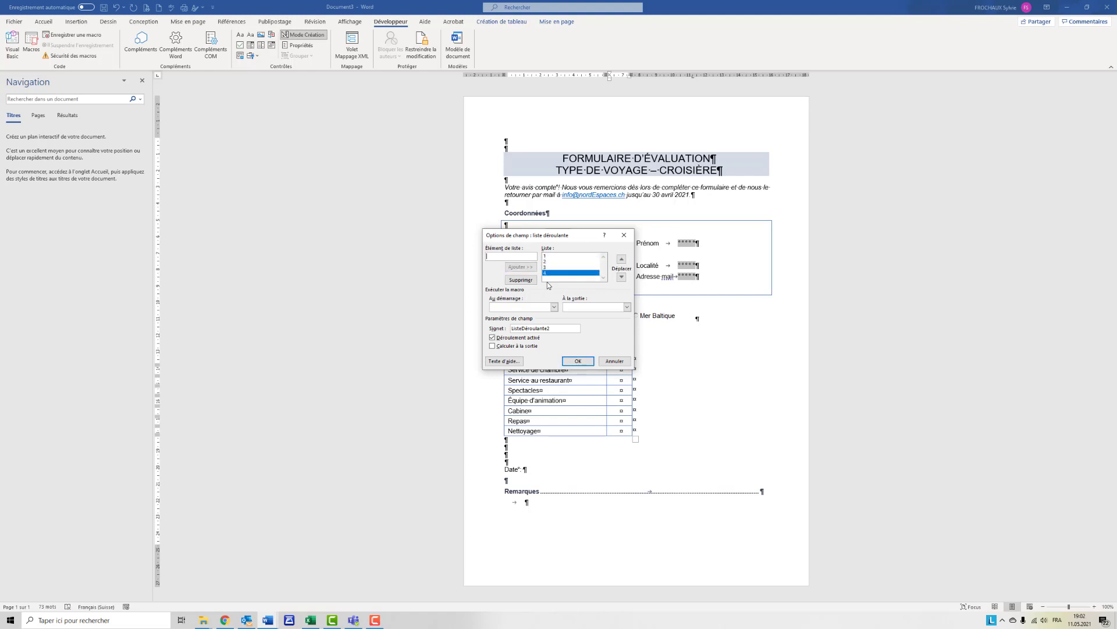
{"action": "type", "text": "5"}
{"action": "key", "text": "Return"}
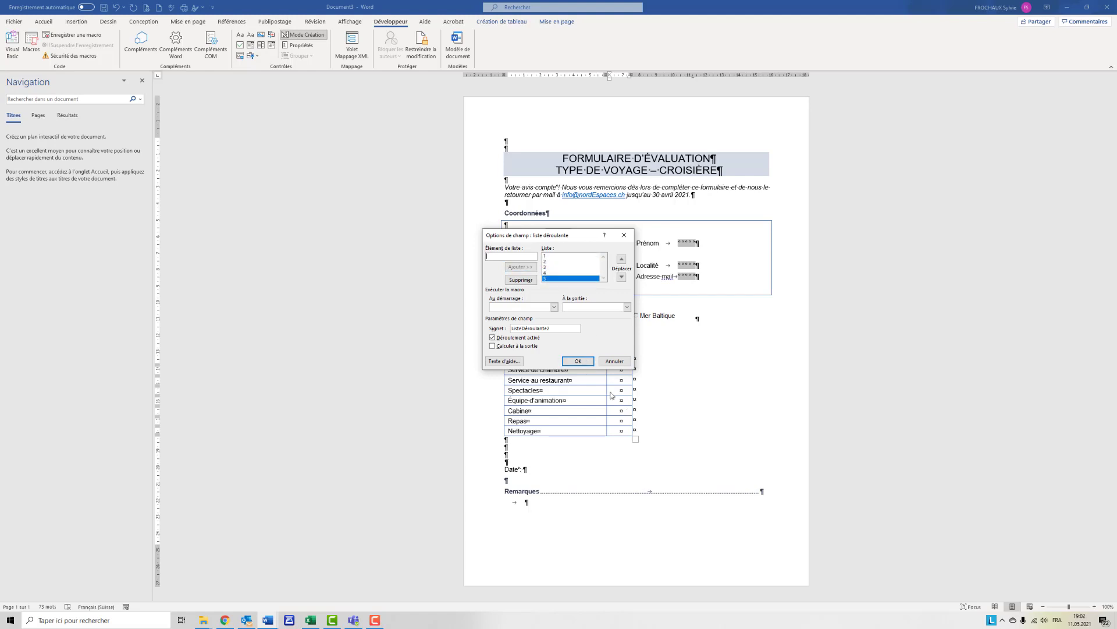
{"action": "left_click", "coordinate": [578, 361]}
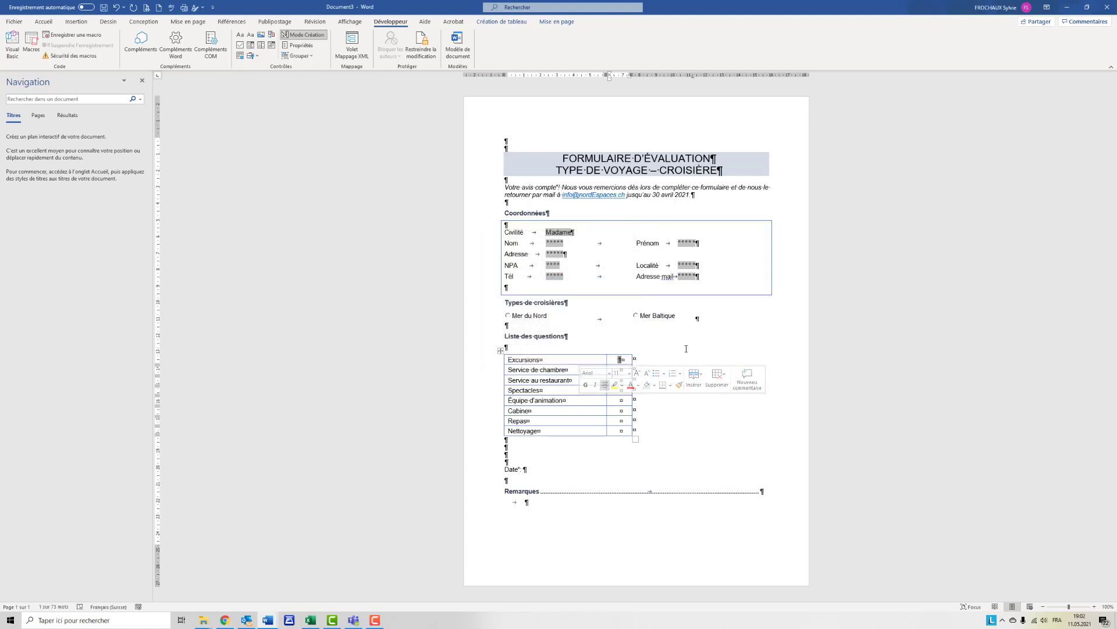
- Copy the Excursions drop-down field into the empty cells of the other seven rows, from Service de chambre to Nettoyage
{"action": "left_click", "coordinate": [621, 362]}
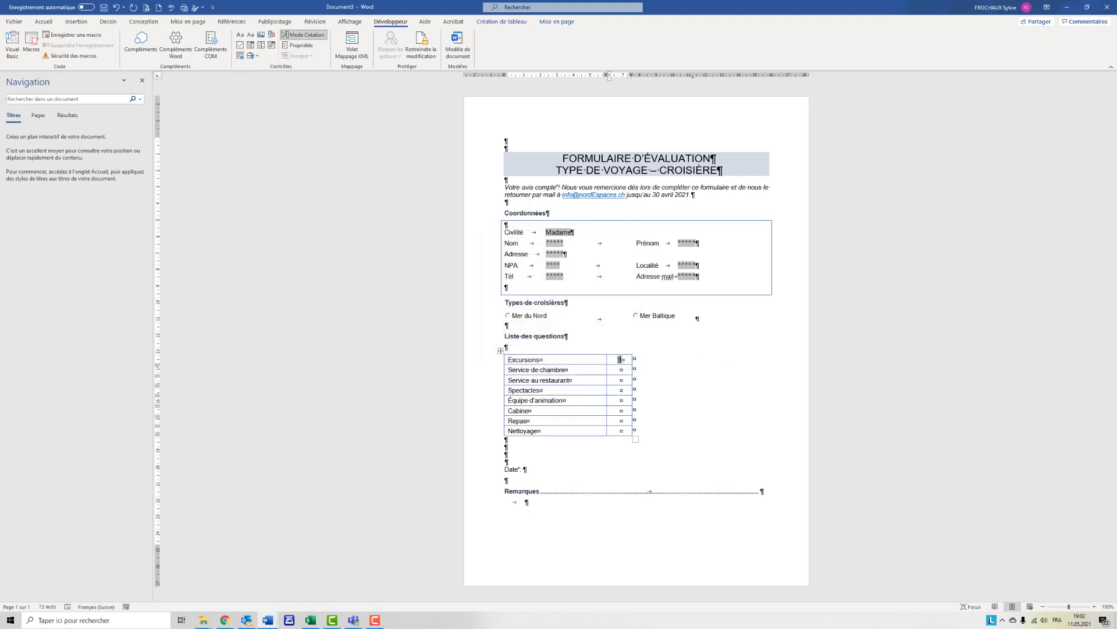
{"action": "left_click", "coordinate": [620, 360]}
{"action": "key", "text": "ctrl+c"}
{"action": "left_click", "coordinate": [621, 371]}
{"action": "key", "text": "ctrl+v"}
{"action": "left_click", "coordinate": [621, 380]}
{"action": "key", "text": "ctrl+v"}
{"action": "left_click", "coordinate": [620, 390]}
{"action": "key", "text": "ctrl+v"}
{"action": "left_click", "coordinate": [620, 401]}
{"action": "key", "text": "ctrl+v"}
{"action": "left_click", "coordinate": [621, 411]}
{"action": "key", "text": "ctrl+v"}
{"action": "left_click", "coordinate": [622, 420]}
{"action": "key", "text": "ctrl+v"}
{"action": "left_click", "coordinate": [622, 431]}
{"action": "key", "text": "ctrl+v"}
- Insert a legacy text form field after the Date label
{"action": "left_click", "coordinate": [549, 474]}
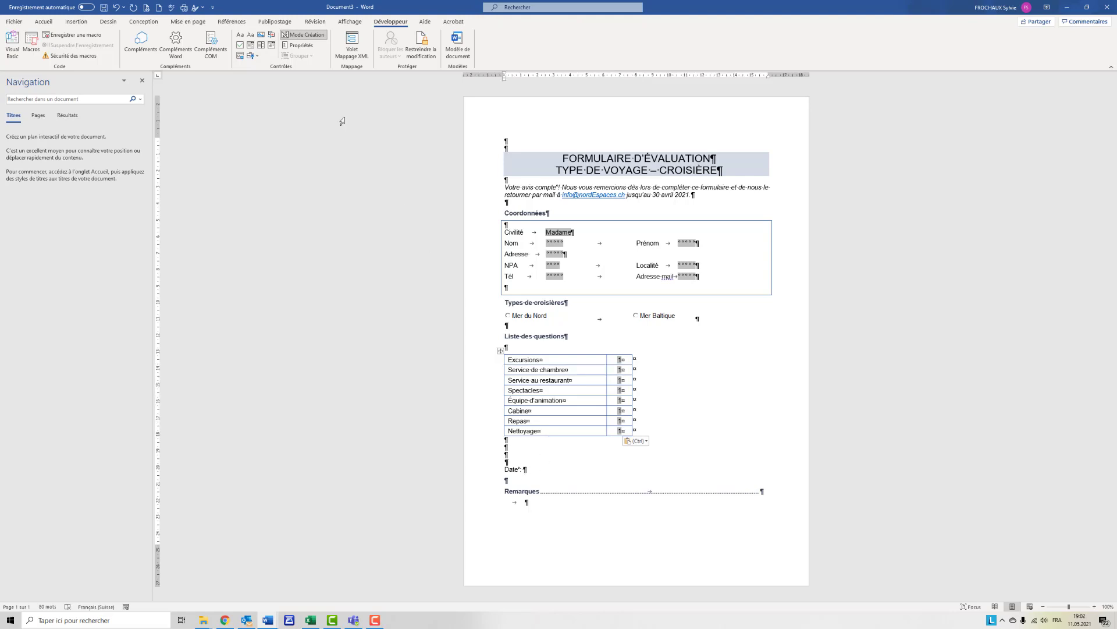
{"action": "left_click", "coordinate": [257, 57]}
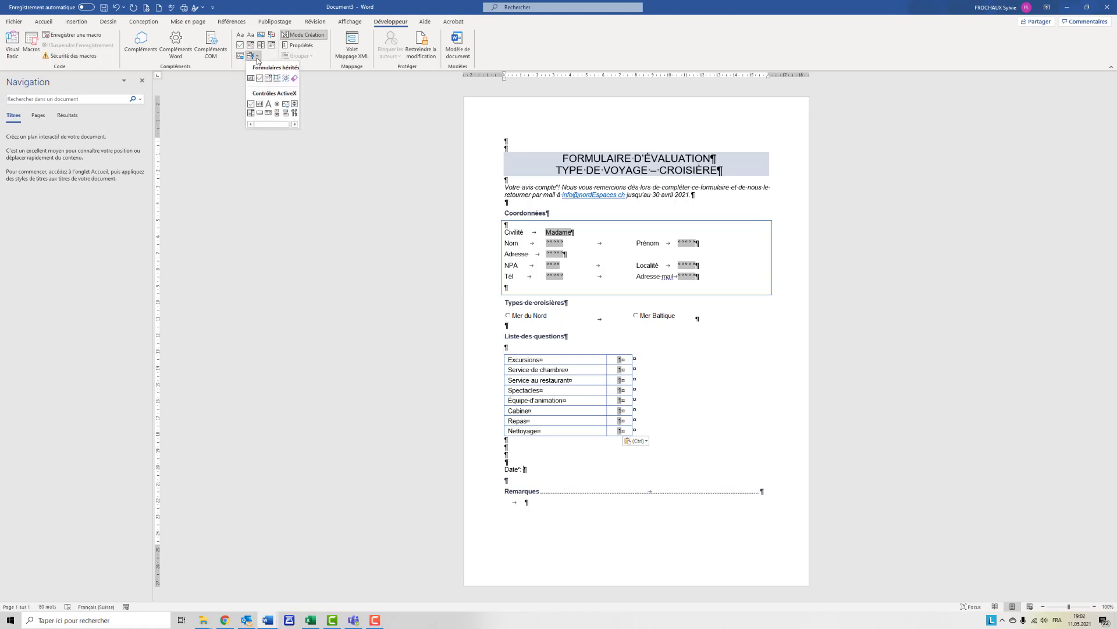
{"action": "left_click", "coordinate": [250, 78]}
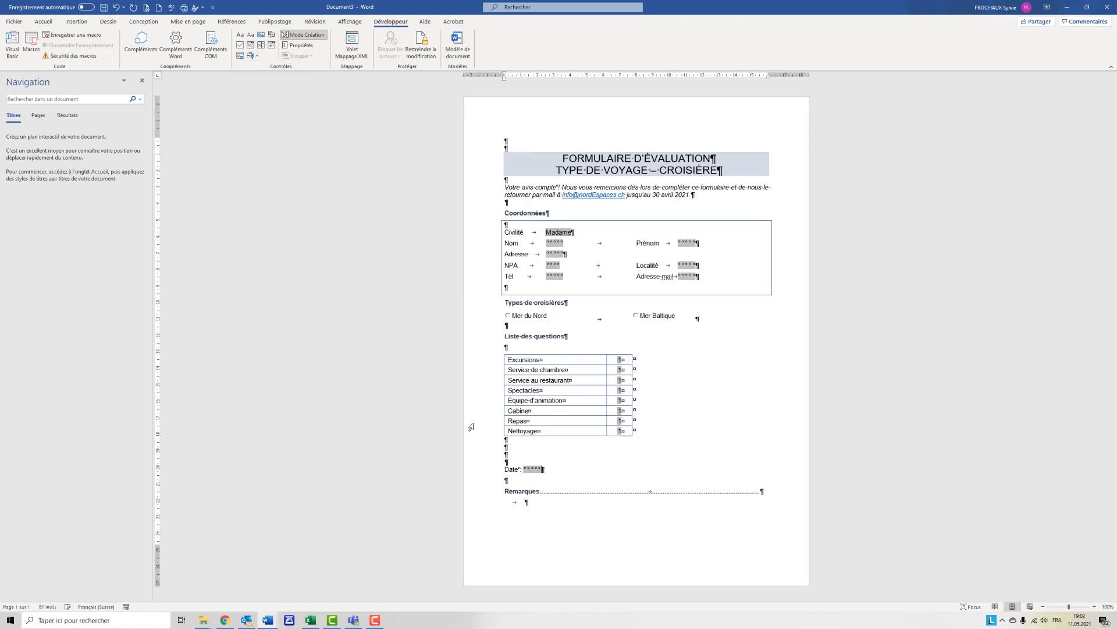
- Set the Date field's type to Date du jour with the format dd.MM.yyyy
{"action": "double_click", "coordinate": [538, 469]}
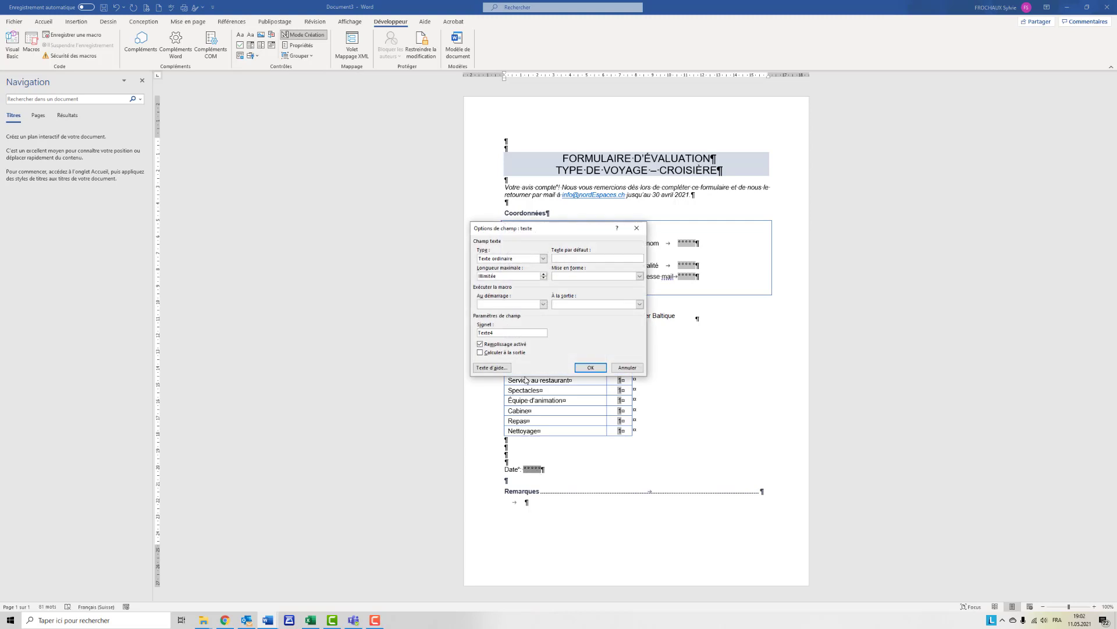
{"action": "left_click", "coordinate": [542, 259]}
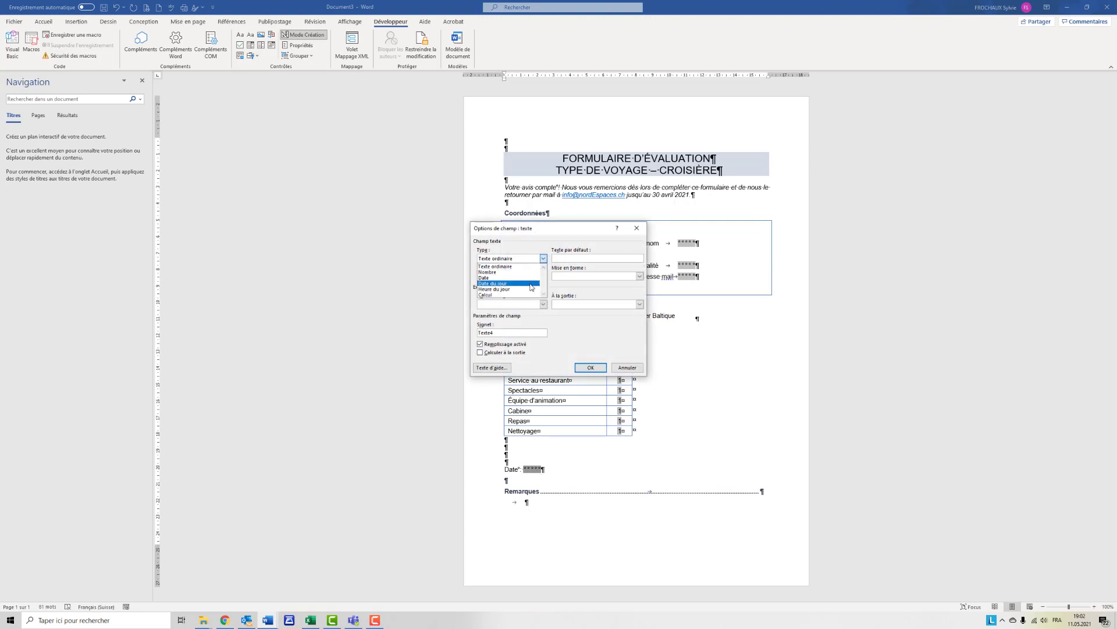
{"action": "left_click", "coordinate": [531, 284]}
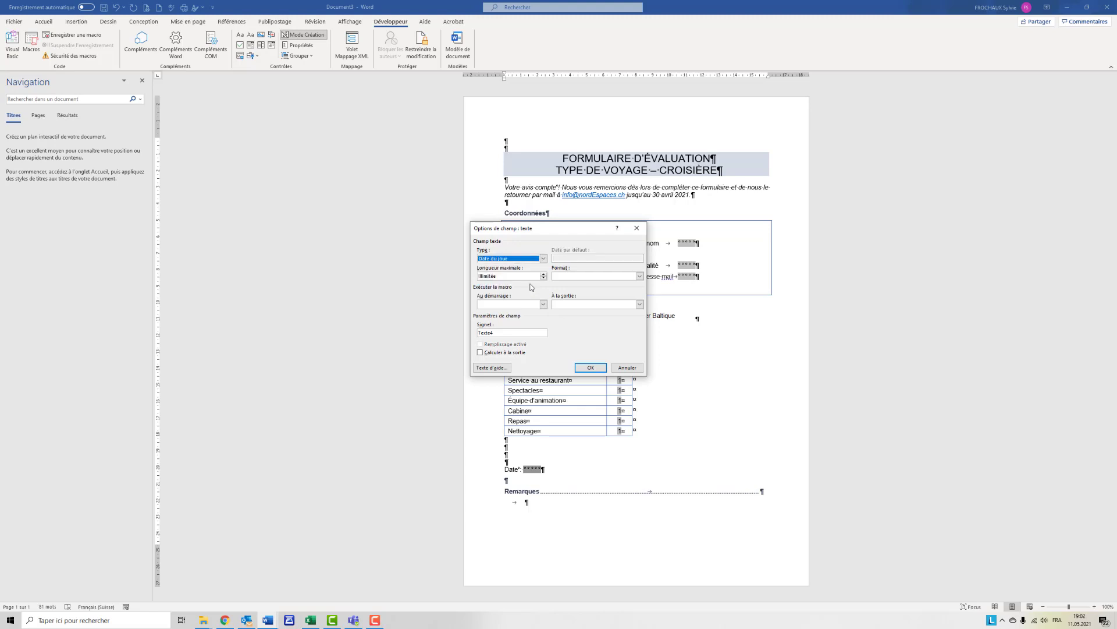
{"action": "left_click", "coordinate": [640, 277]}
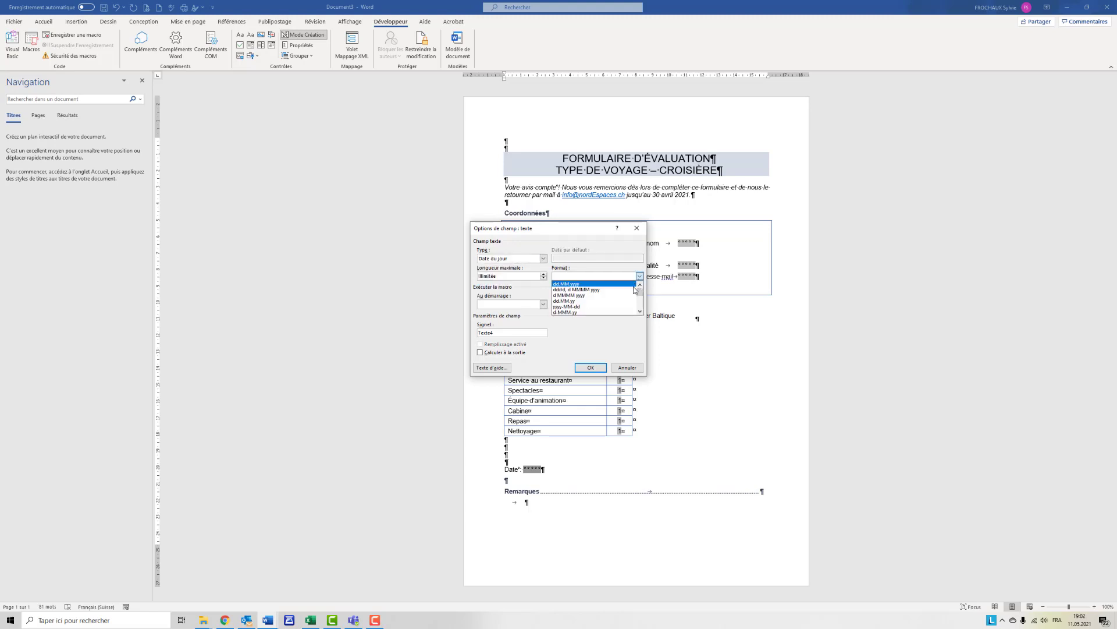
{"action": "left_click", "coordinate": [593, 284]}
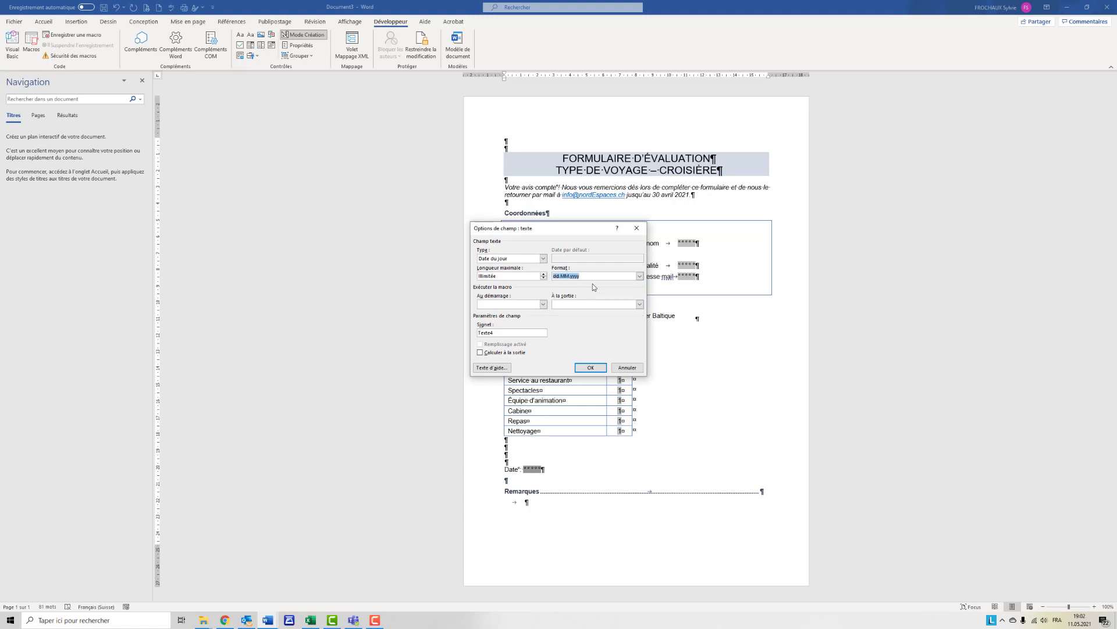
{"action": "left_click", "coordinate": [595, 368]}
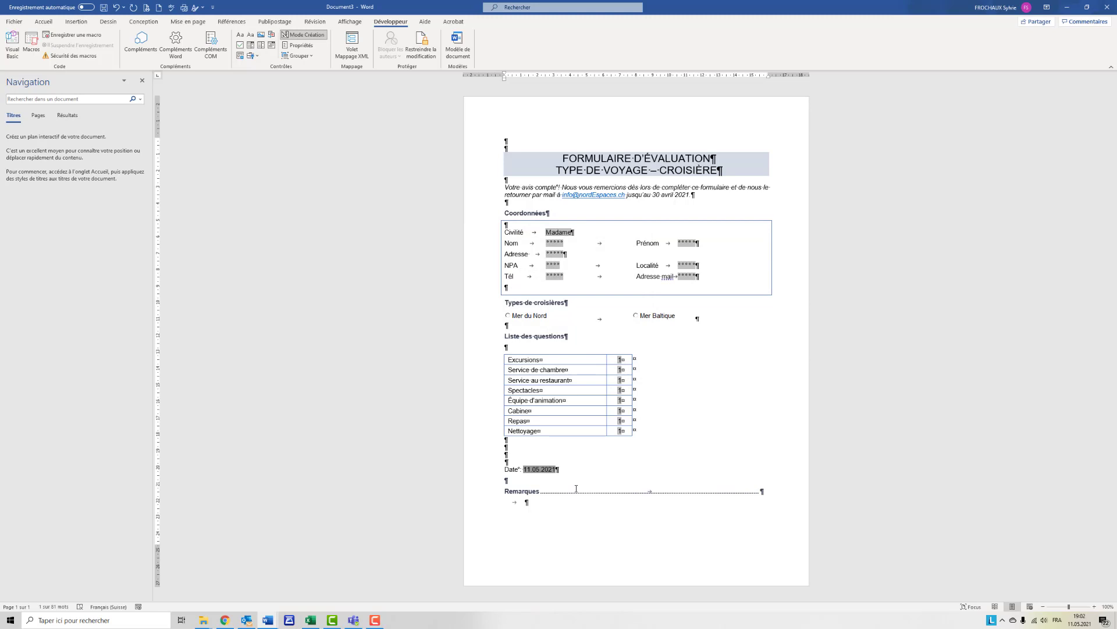
- Insert a continuous section break between the Date line and the Remarques line
{"action": "left_click", "coordinate": [507, 482]}
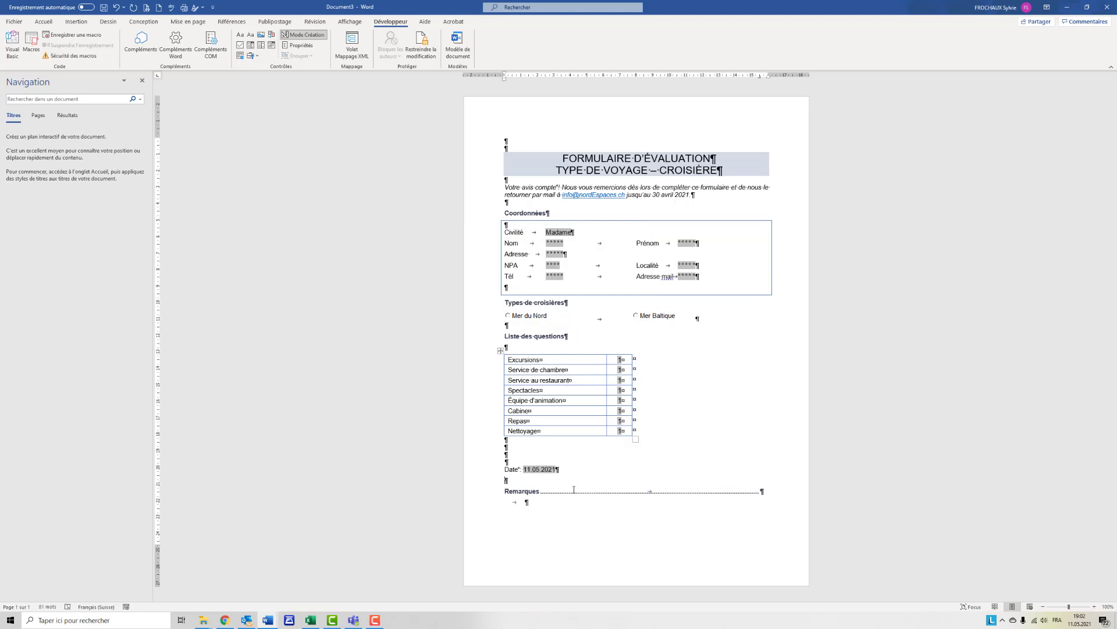
{"action": "double_click", "coordinate": [657, 492]}
{"action": "left_click", "coordinate": [652, 522]}
{"action": "left_click", "coordinate": [184, 25]}
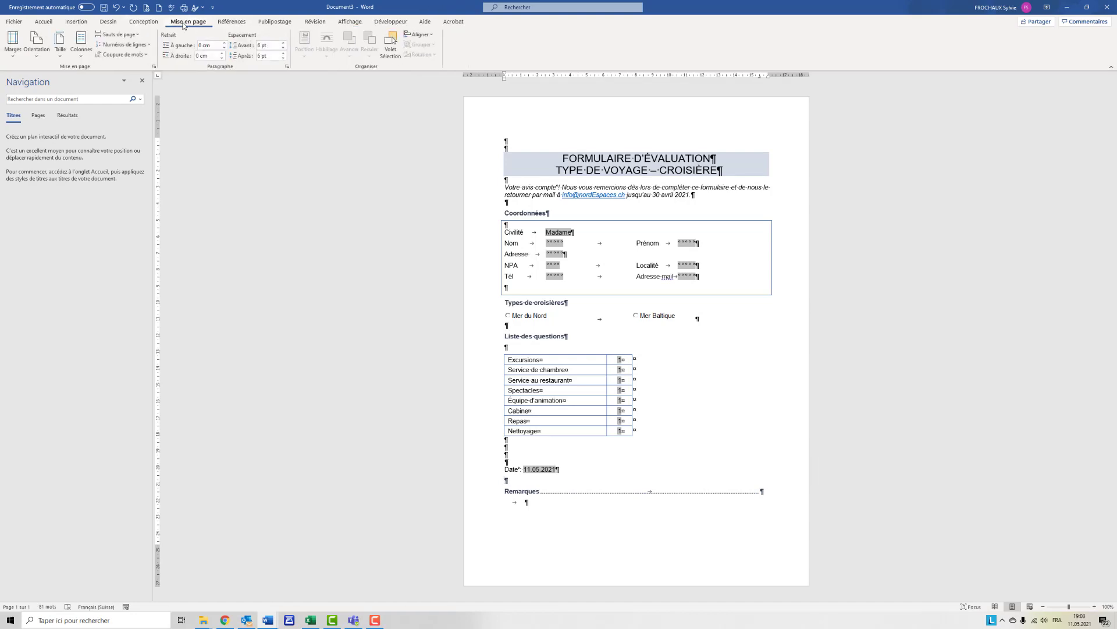
{"action": "left_click", "coordinate": [141, 36]}
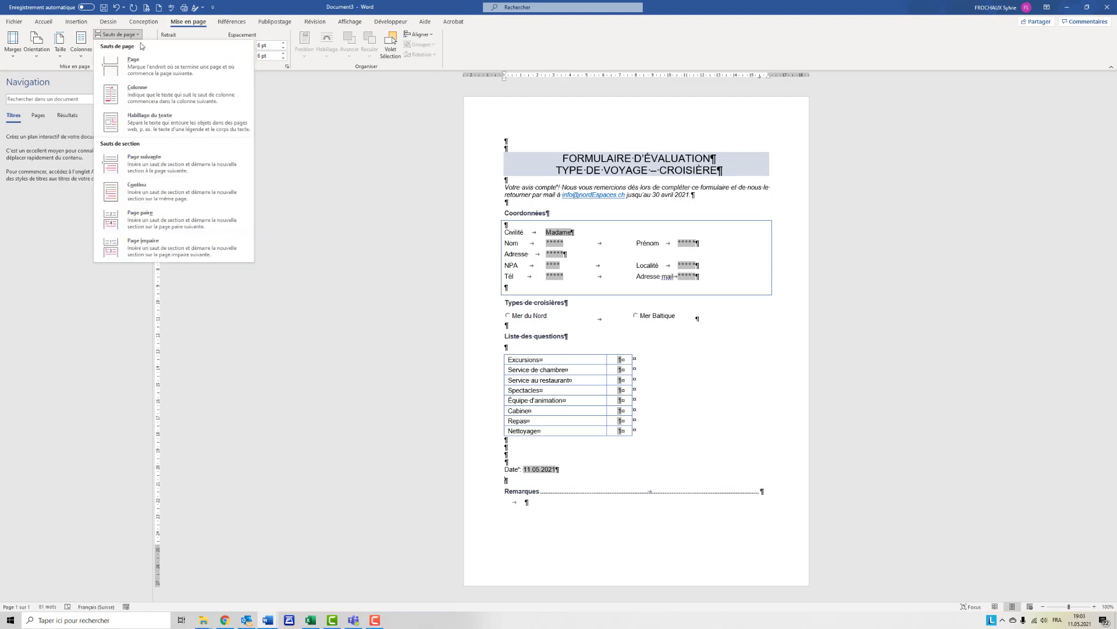
{"action": "left_click", "coordinate": [154, 195]}
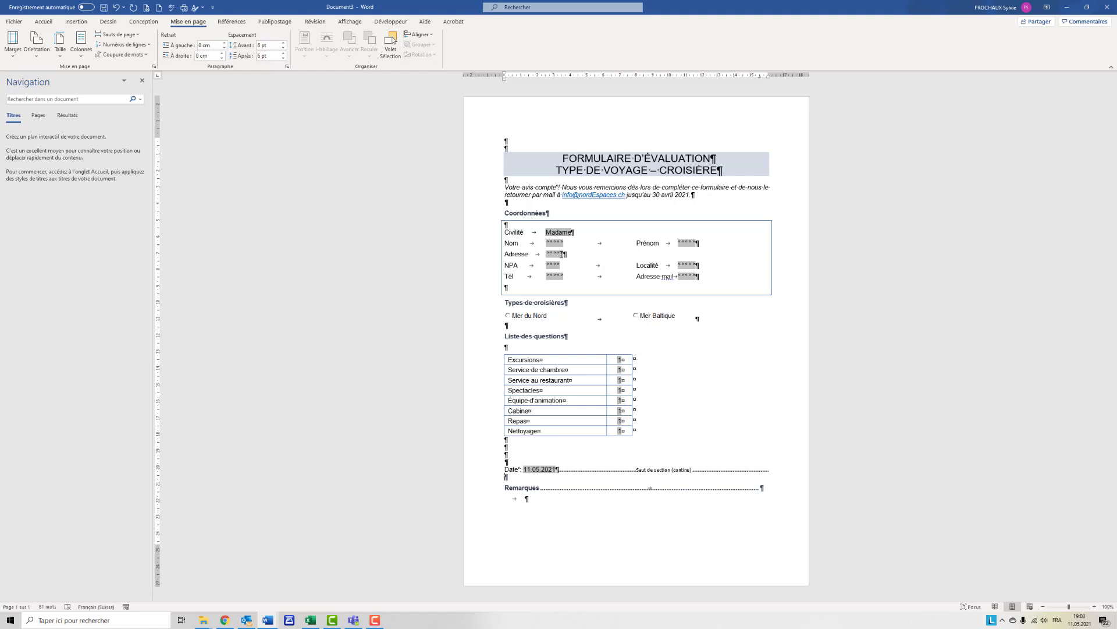
- Turn off design mode and open the editing restriction settings
{"action": "left_click", "coordinate": [547, 486]}
{"action": "left_click", "coordinate": [385, 22]}
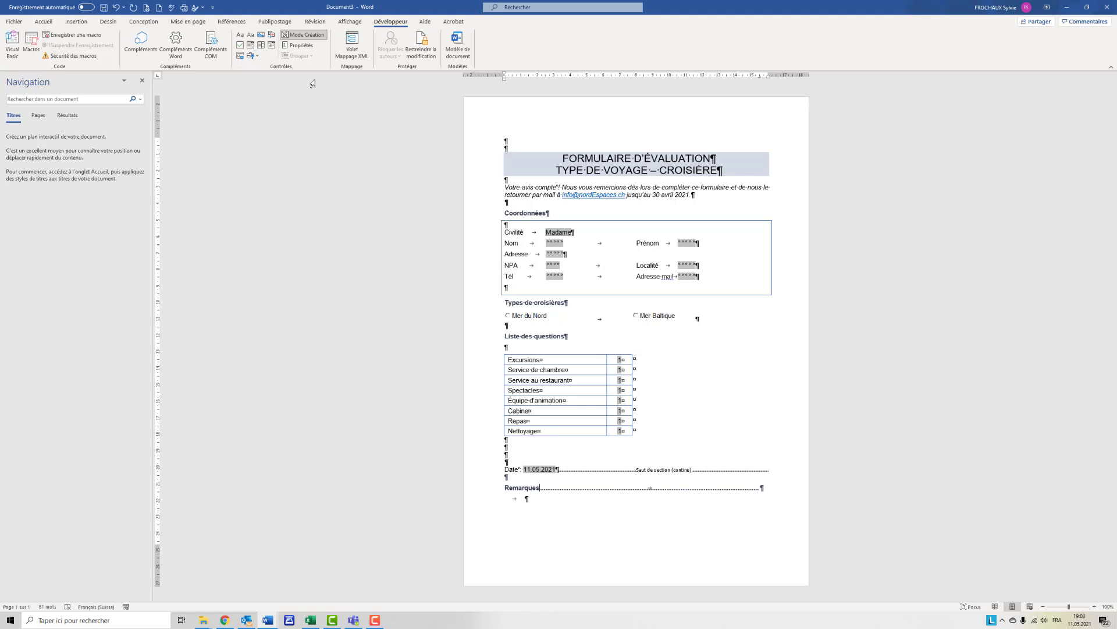
{"action": "left_click", "coordinate": [309, 36]}
{"action": "left_click", "coordinate": [432, 53]}
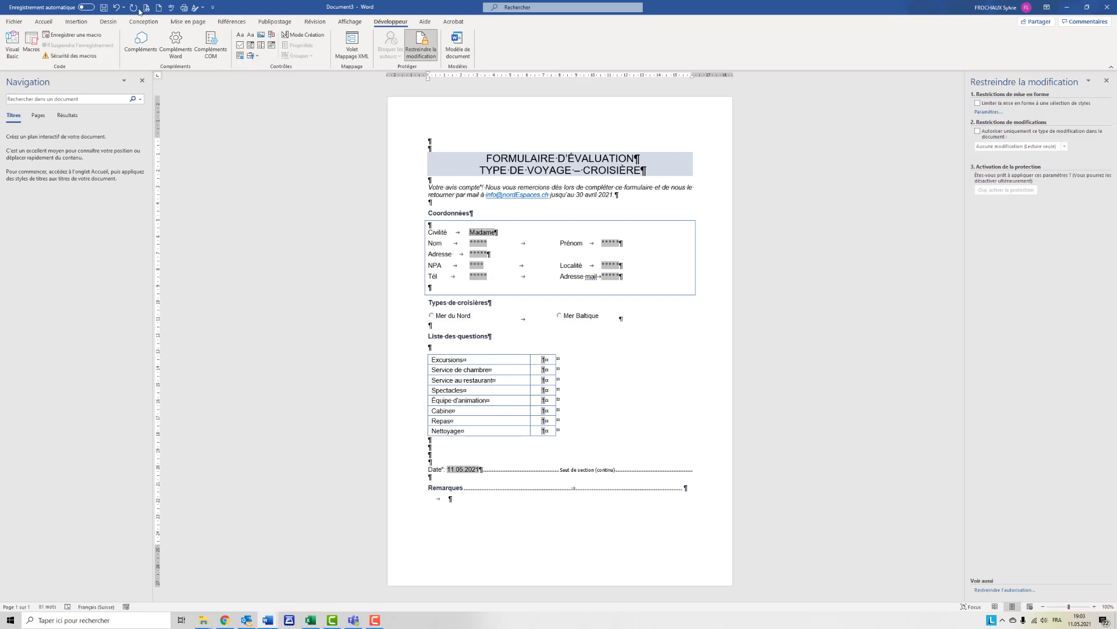
- Hide the paragraph marks and other formatting symbols in the document
{"action": "left_click", "coordinate": [44, 22]}
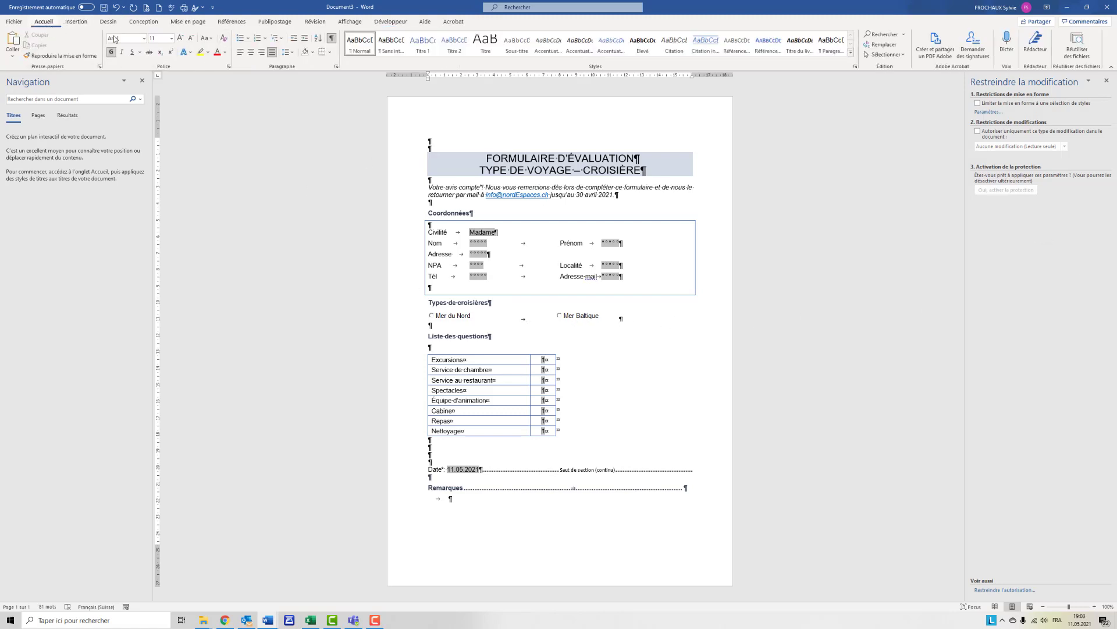
{"action": "left_click", "coordinate": [332, 38]}
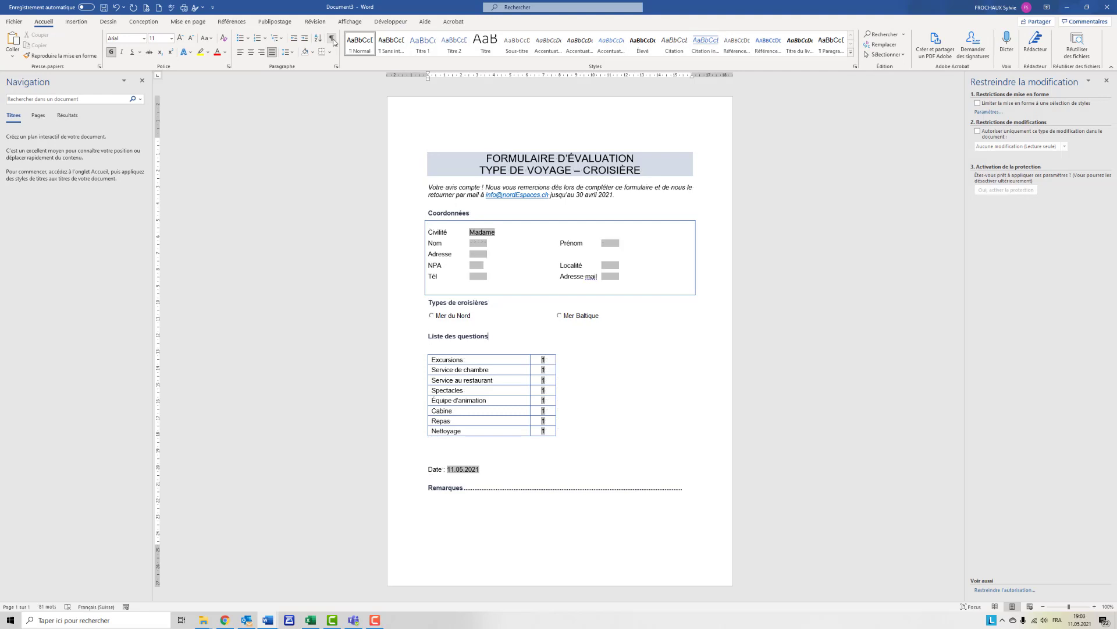
{"action": "left_click", "coordinate": [391, 21]}
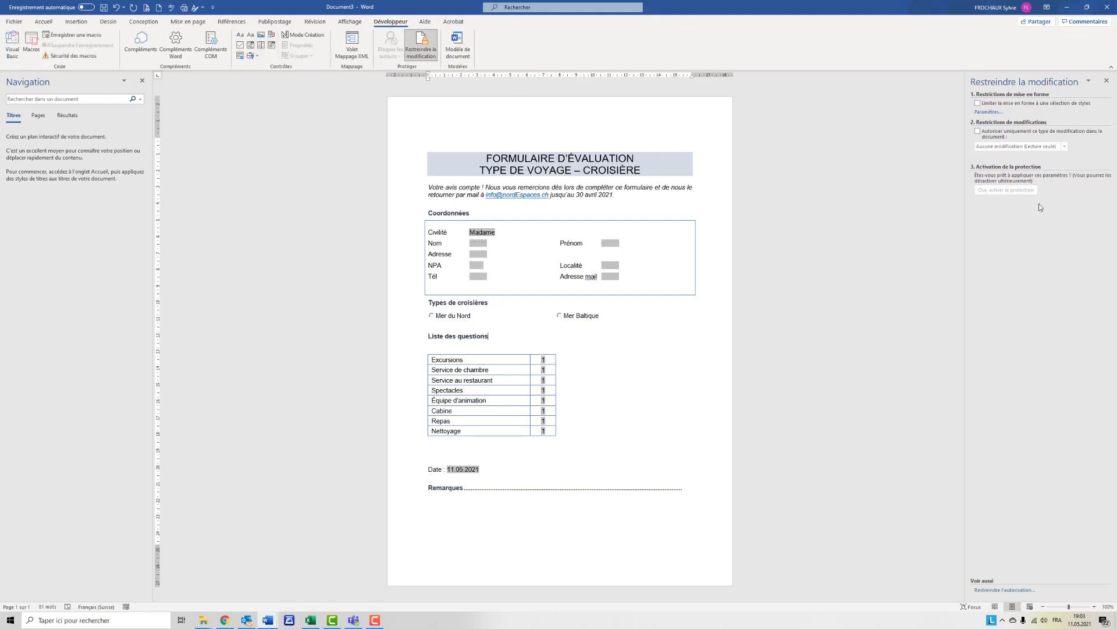
- Restrict the allowed editing in the document to Remplissage de formulaires
{"action": "left_click", "coordinate": [978, 132]}
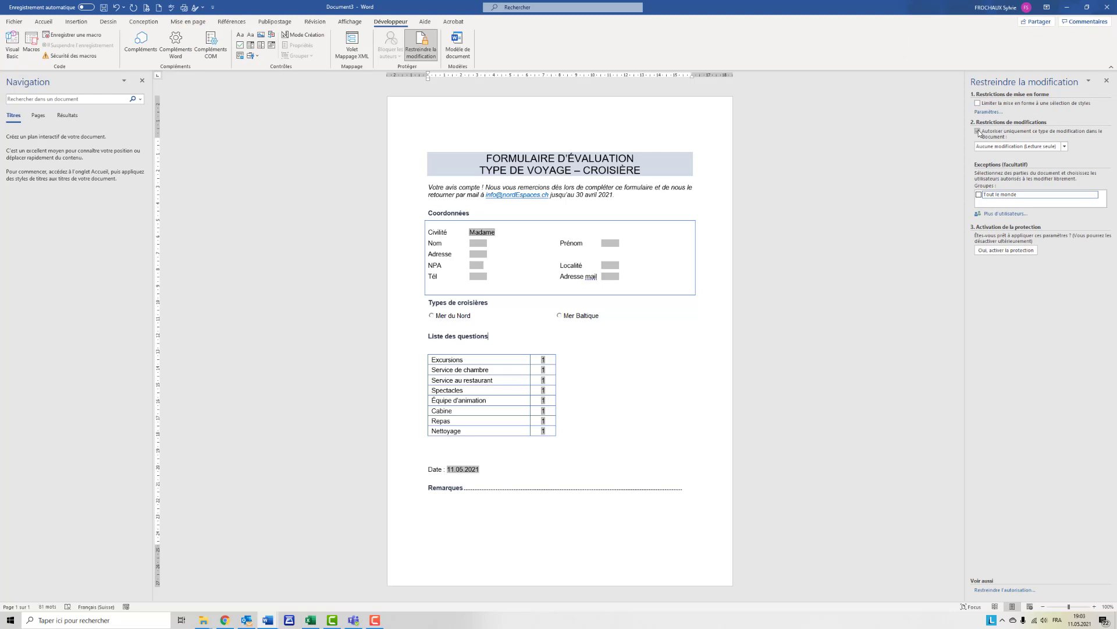
{"action": "left_click", "coordinate": [1065, 146]}
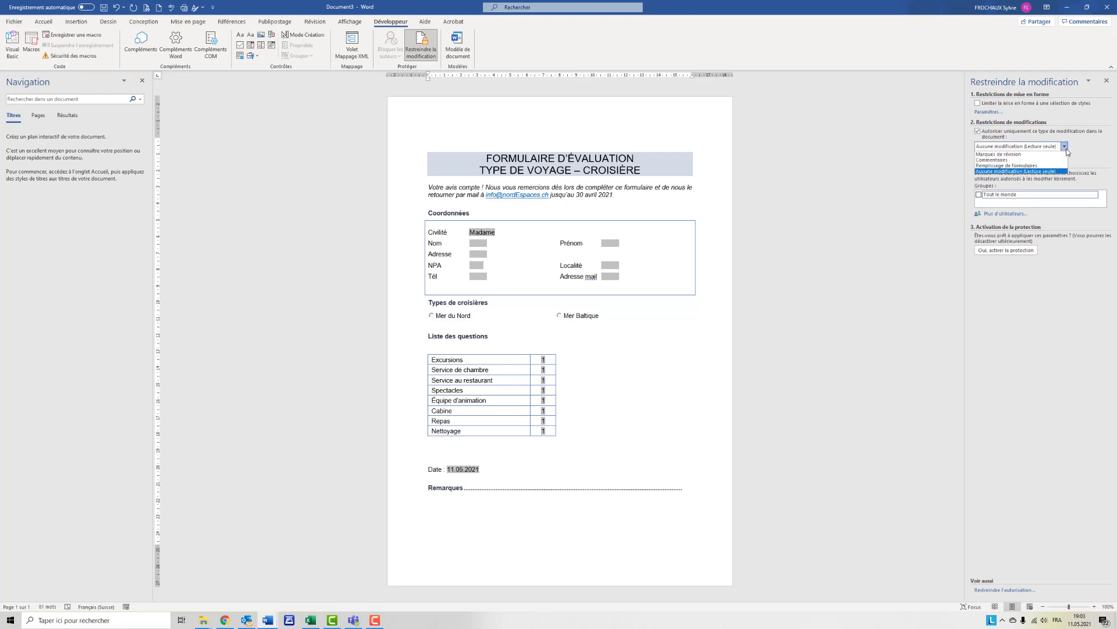
{"action": "left_click", "coordinate": [1052, 166]}
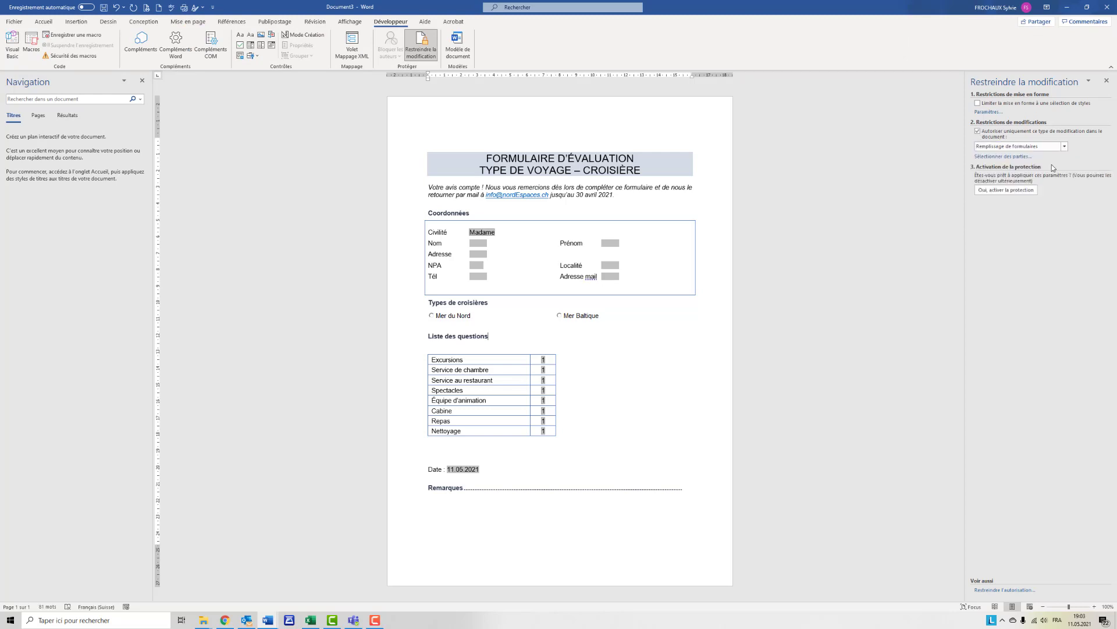
- Exclude Section 2 from the protected sections and activate the document protection without a password
{"action": "left_click", "coordinate": [990, 157]}
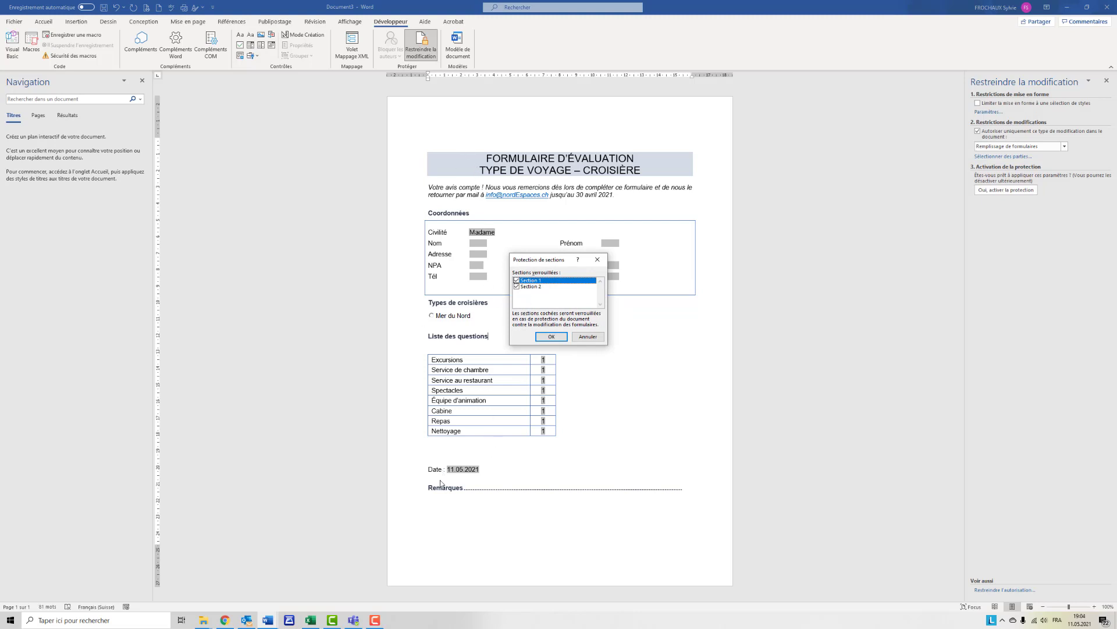
{"action": "left_click", "coordinate": [516, 287]}
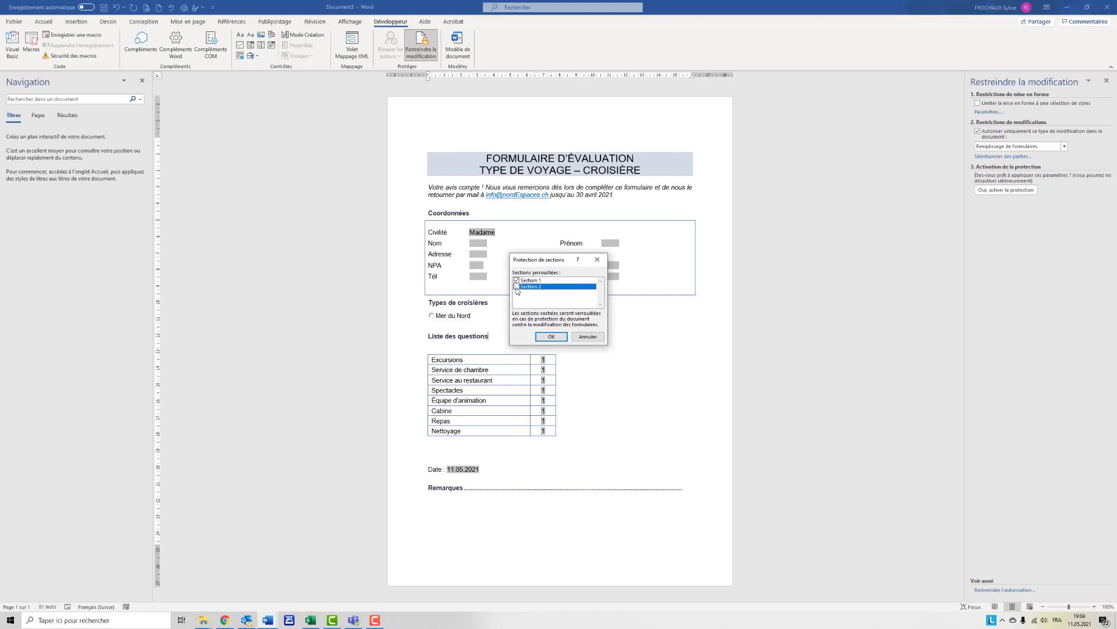
{"action": "left_click", "coordinate": [551, 337]}
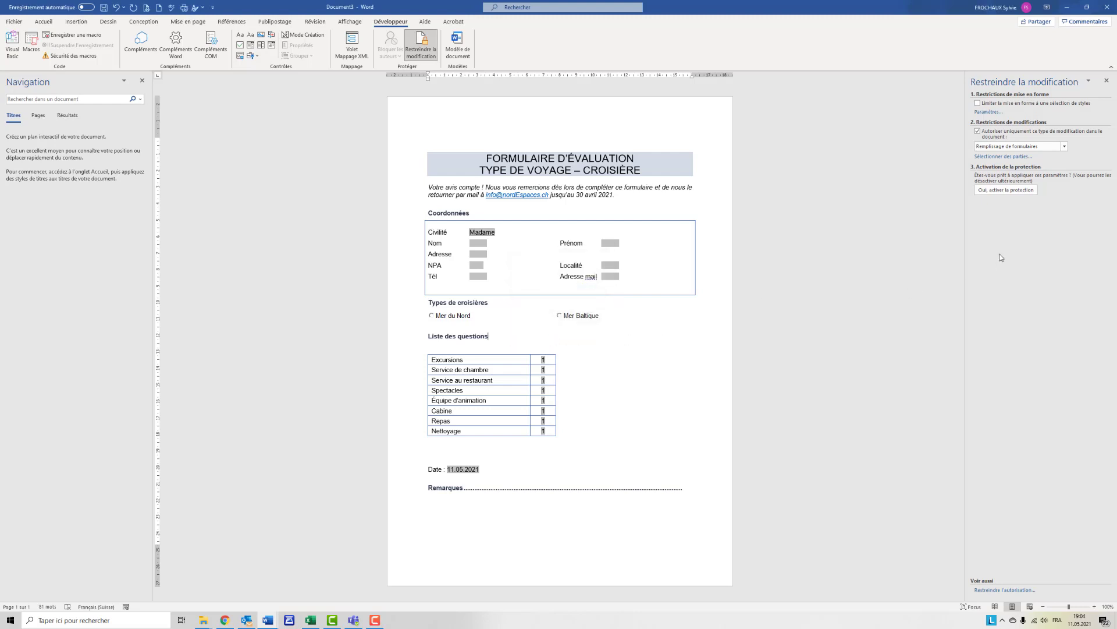
{"action": "left_click", "coordinate": [988, 191]}
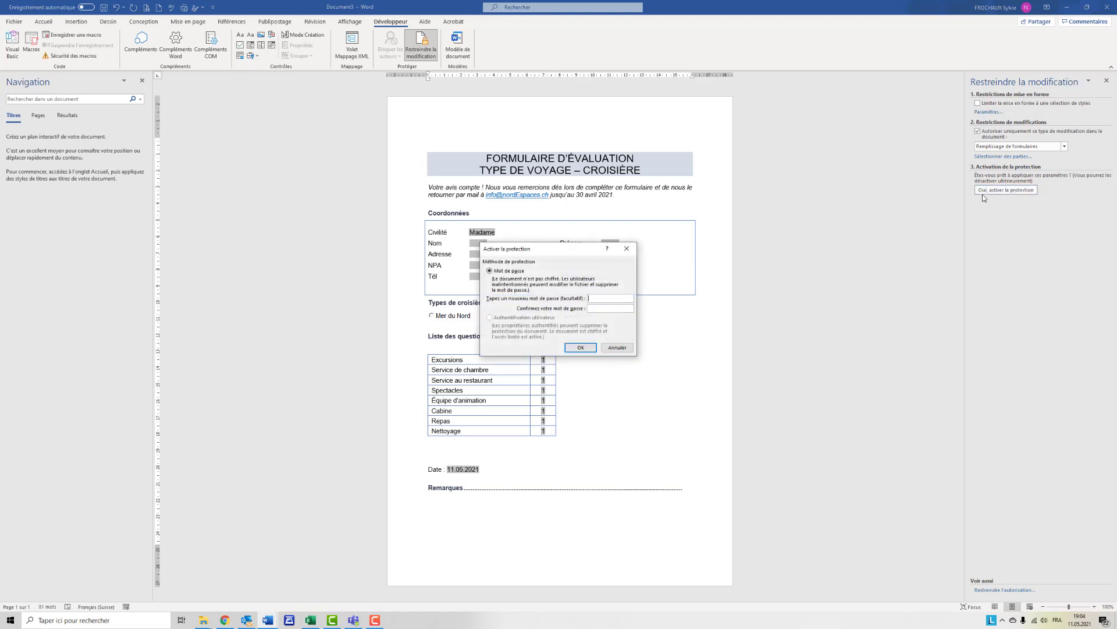
{"action": "left_click", "coordinate": [580, 348]}
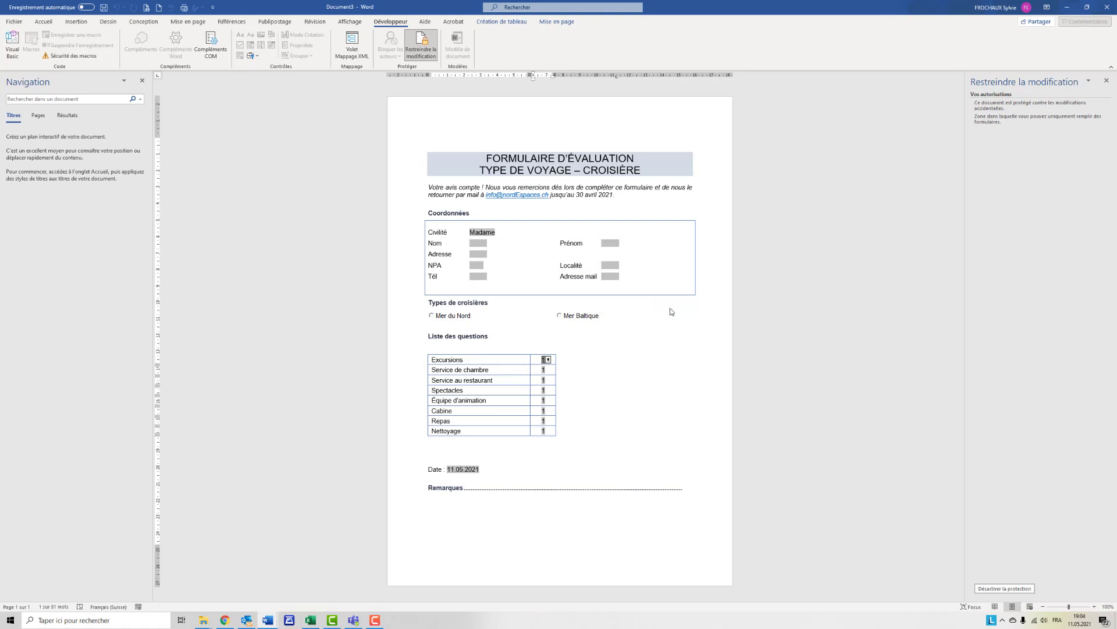
- Prepare to save the document on the Bureau as a Modèle Word prenant en charge les macros
{"action": "left_click", "coordinate": [9, 25]}
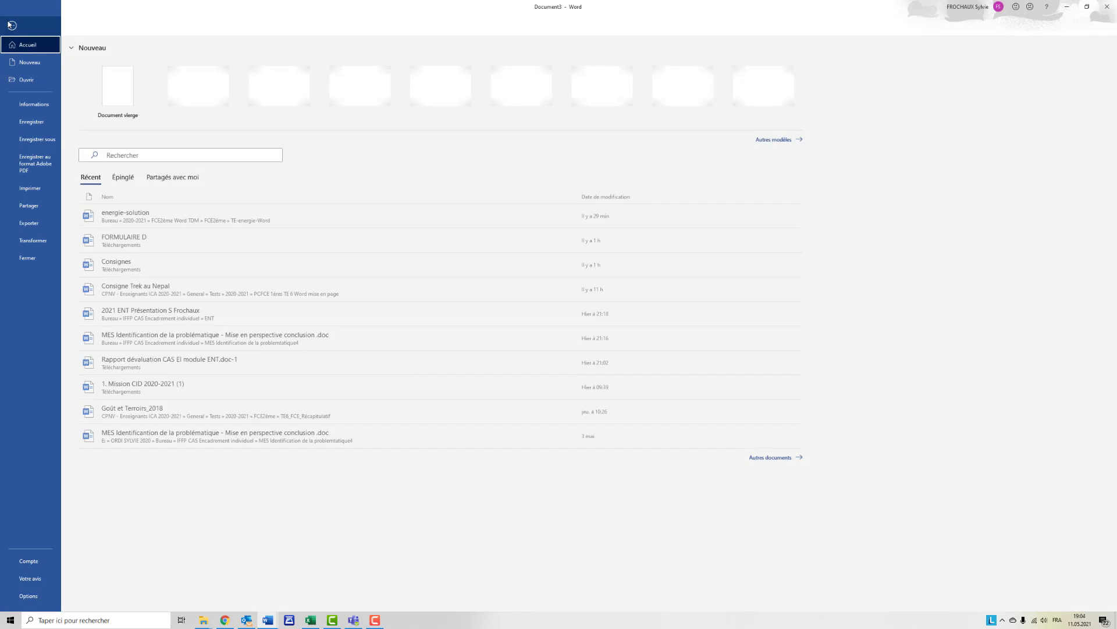
{"action": "left_click", "coordinate": [29, 139]}
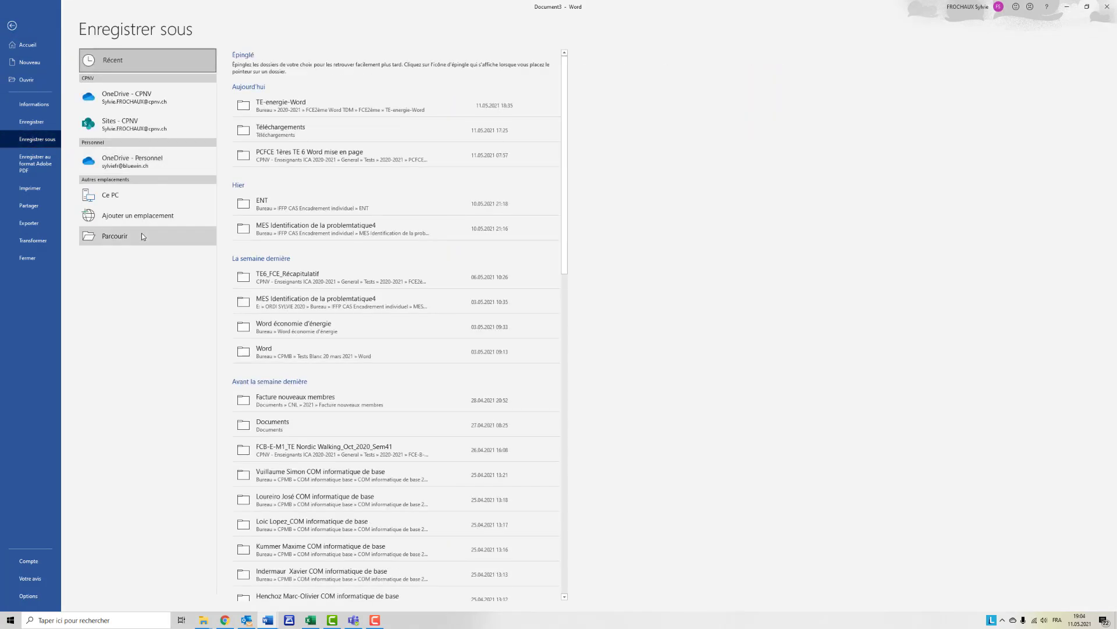
{"action": "left_click", "coordinate": [142, 235]}
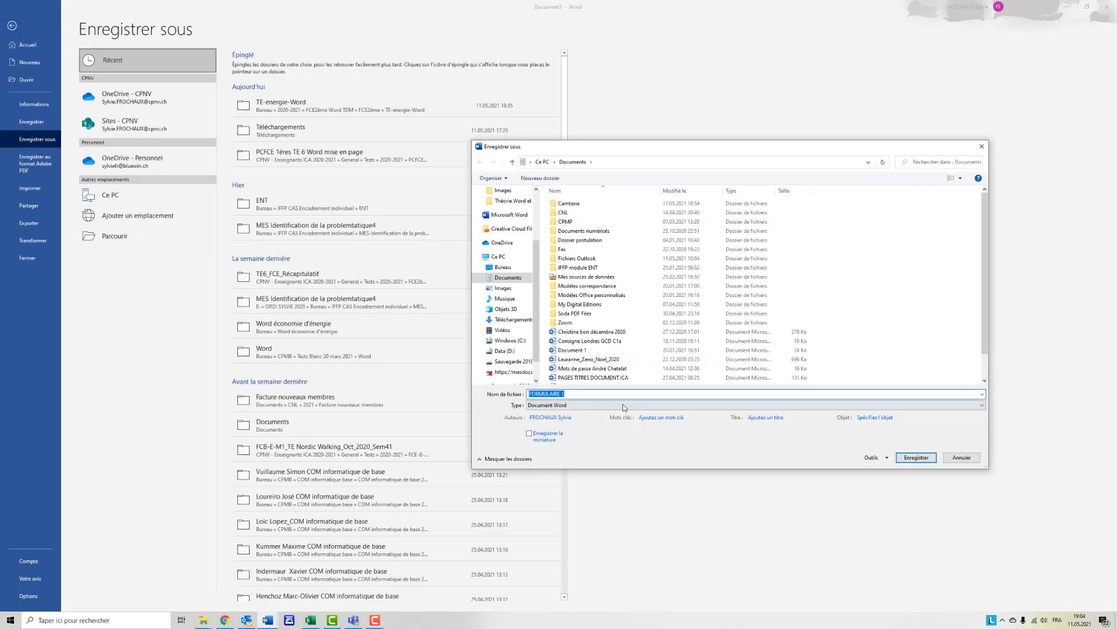
{"action": "left_click", "coordinate": [621, 406]}
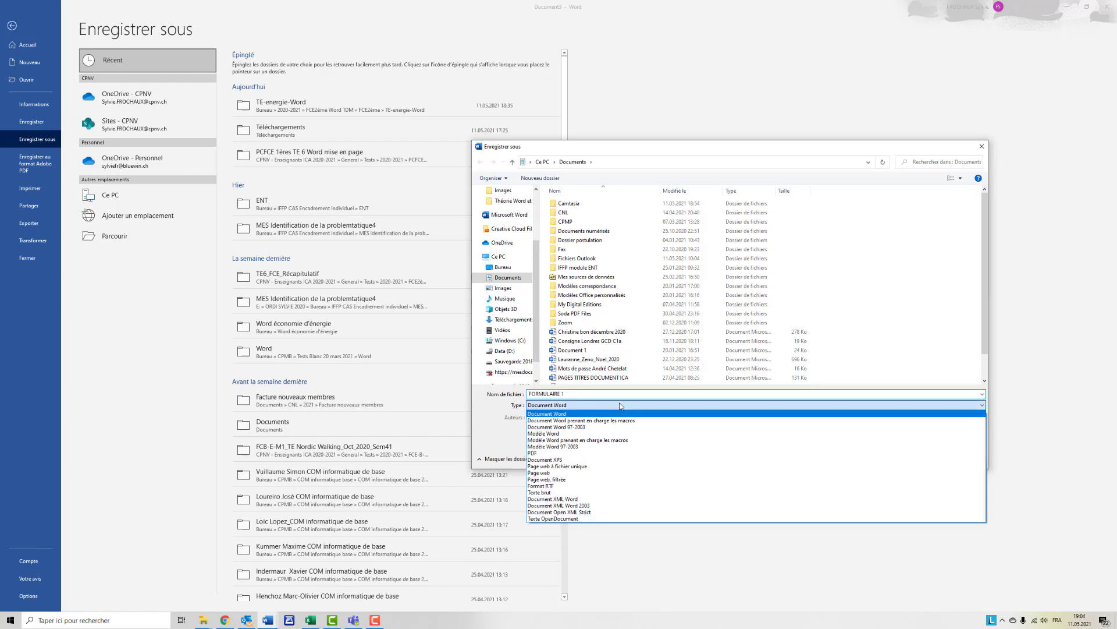
{"action": "left_click", "coordinate": [609, 442]}
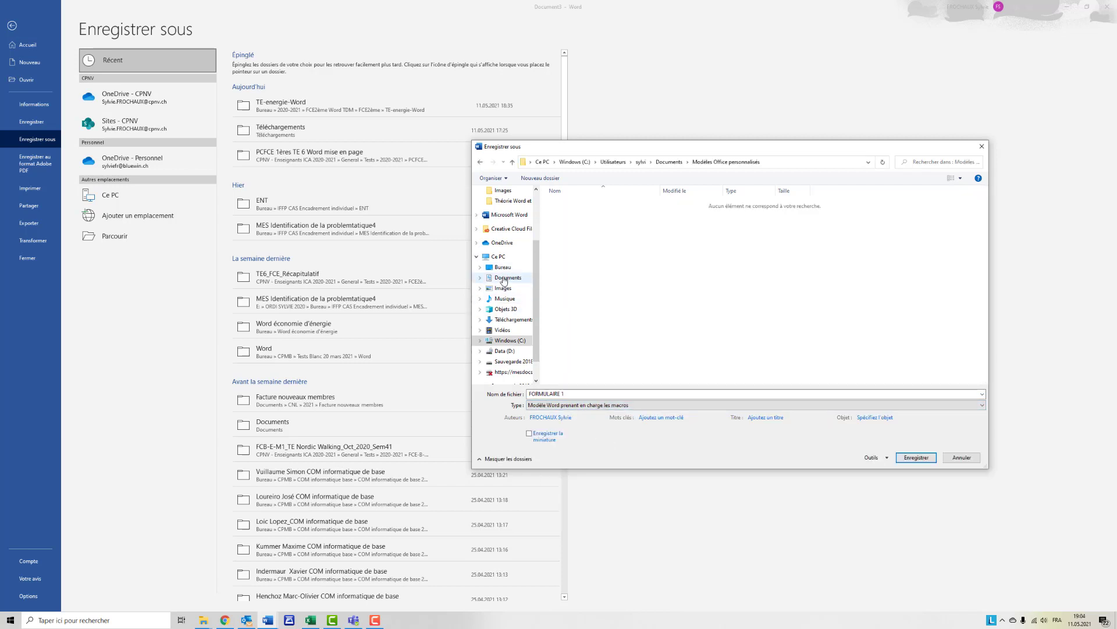
{"action": "left_click", "coordinate": [503, 268]}
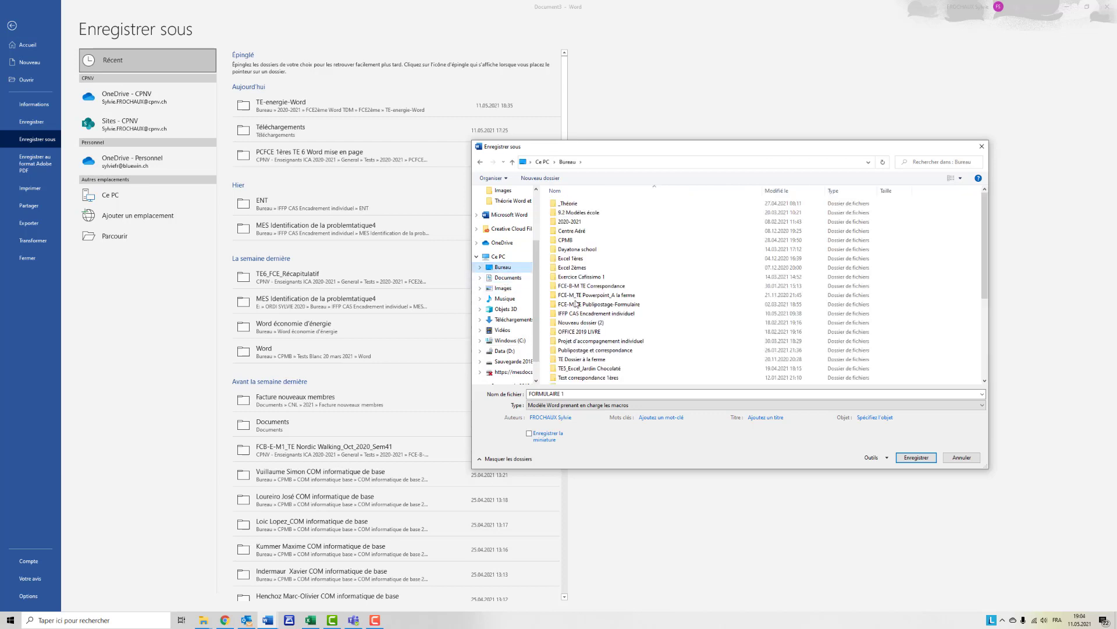
- Name the template "modèle formulaire satisfaction" and save it
{"action": "left_click_drag", "start_coordinate": [571, 393], "coordinate": [527, 395]}
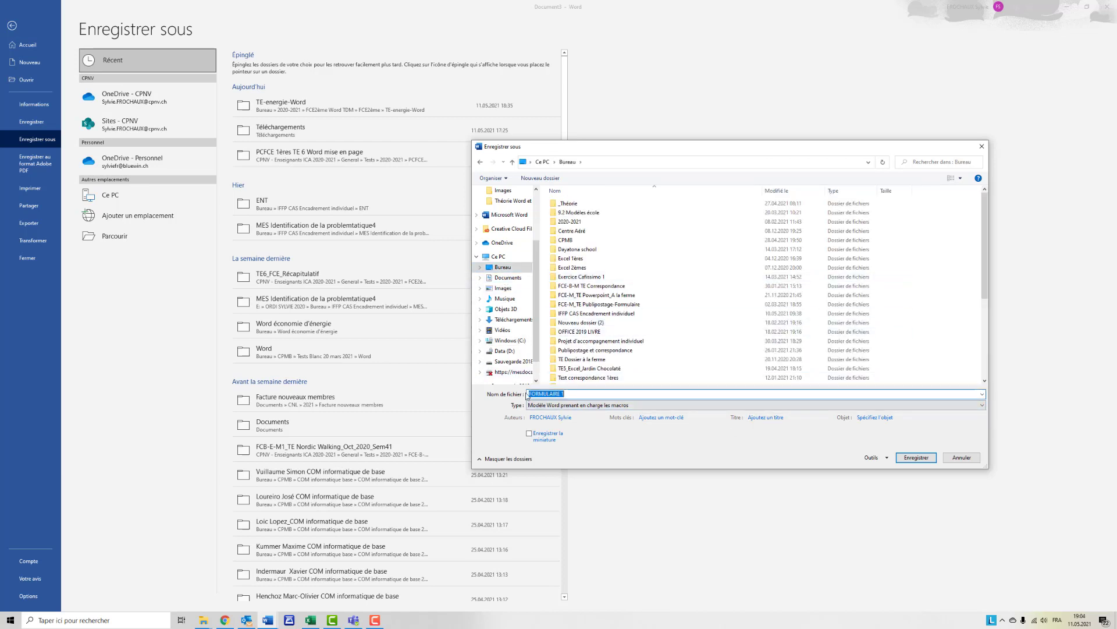
{"action": "type", "text": "mo"}
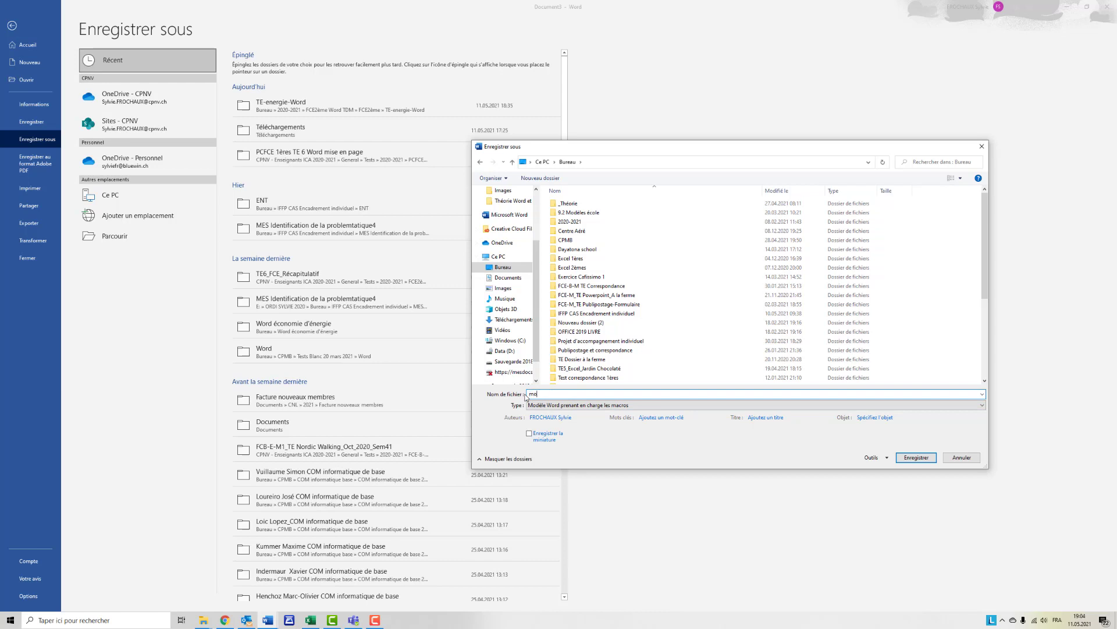
{"action": "type", "text": "dèle formulaire satisfaction"}
{"action": "left_click", "coordinate": [909, 460]}
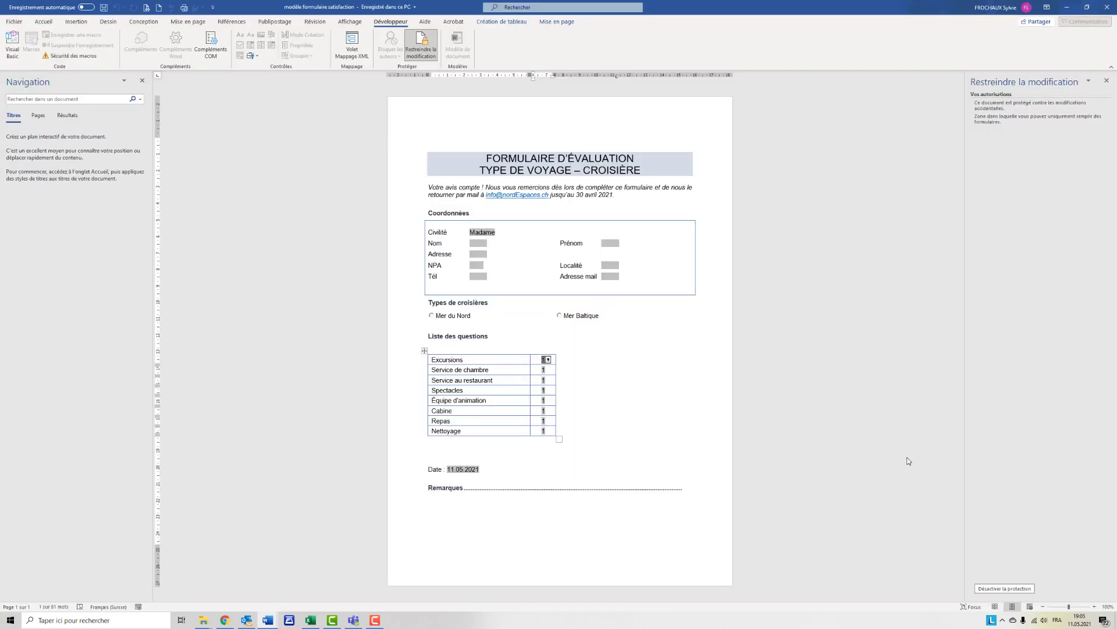